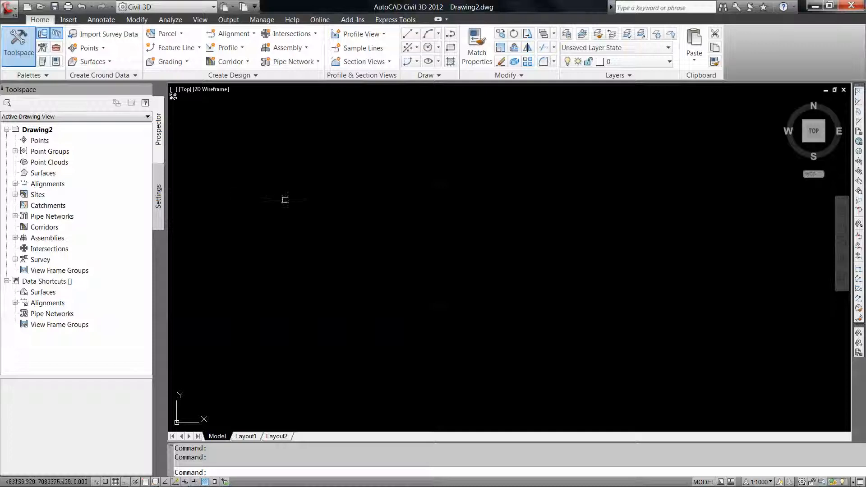
# Import the survey points from points-METRIC using the PNEZD (comma delimited) format, and update the drawing's point groups.
pyautogui.click(69, 20)
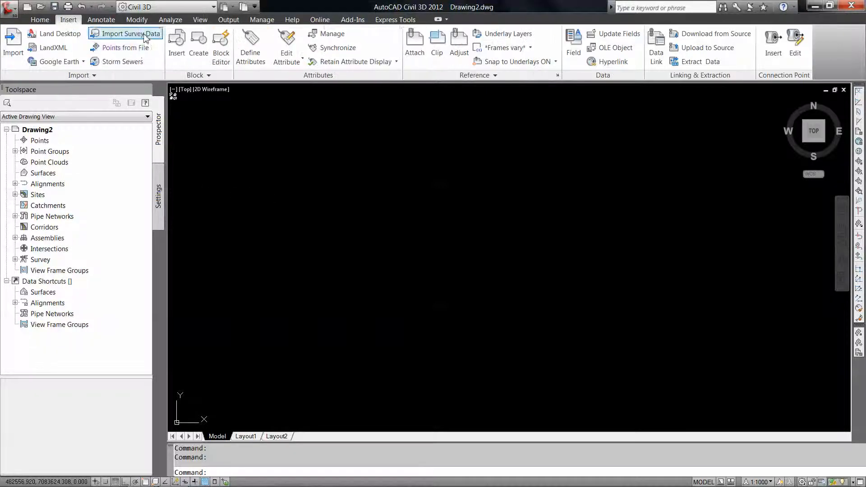
pyautogui.click(137, 48)
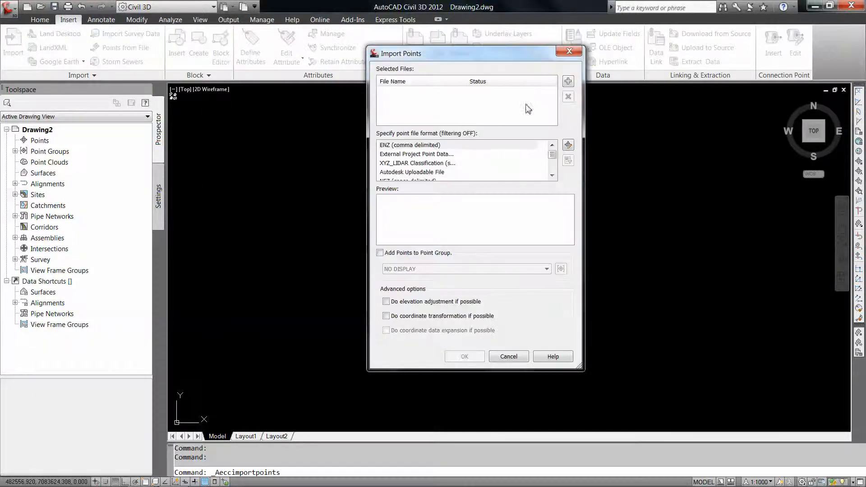
pyautogui.click(568, 82)
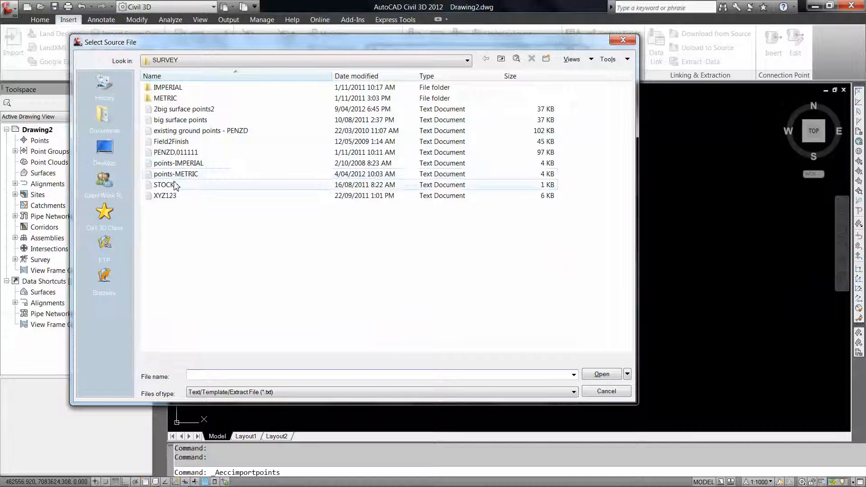
pyautogui.doubleClick(193, 174)
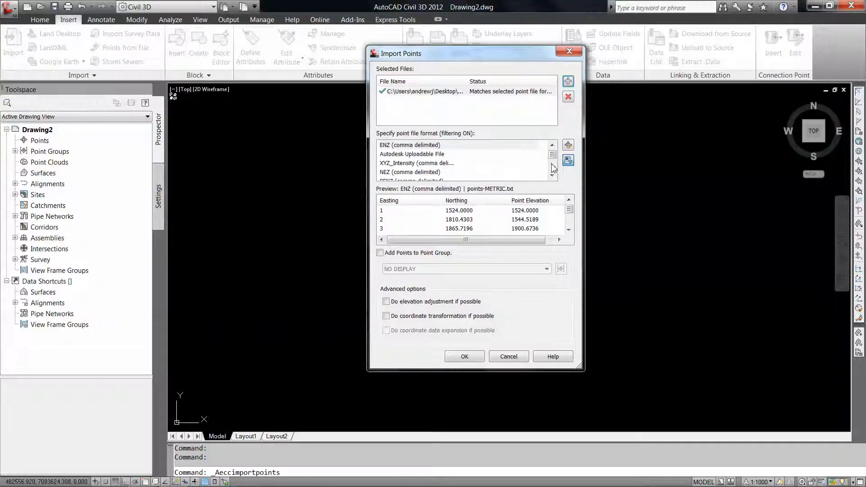
pyautogui.scroll(-3, 553, 166)
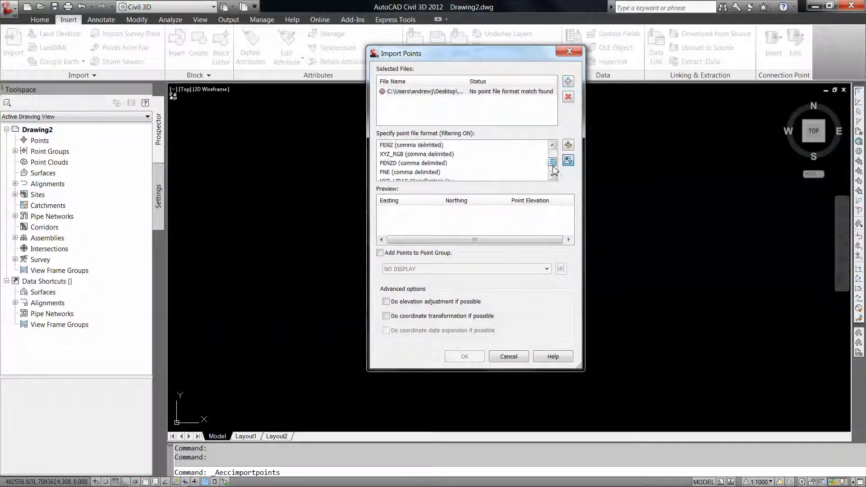
pyautogui.click(433, 173)
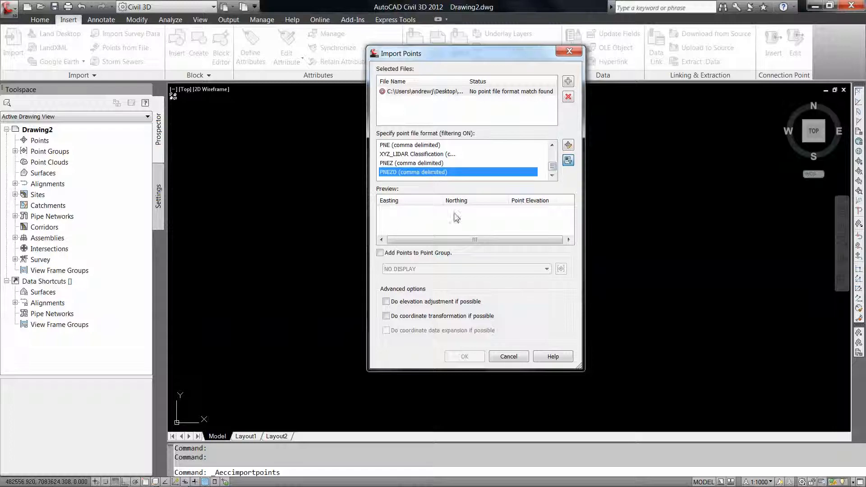
pyautogui.moveTo(505, 58); pyautogui.dragTo(477, 54)
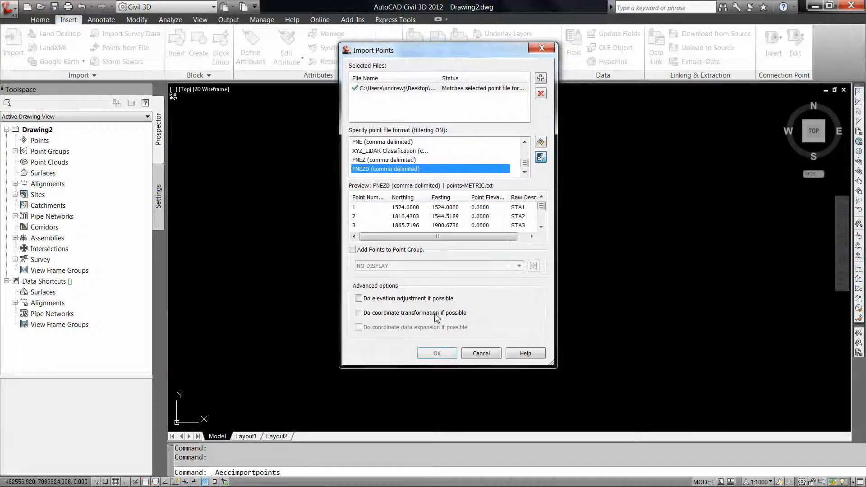
pyautogui.click(437, 354)
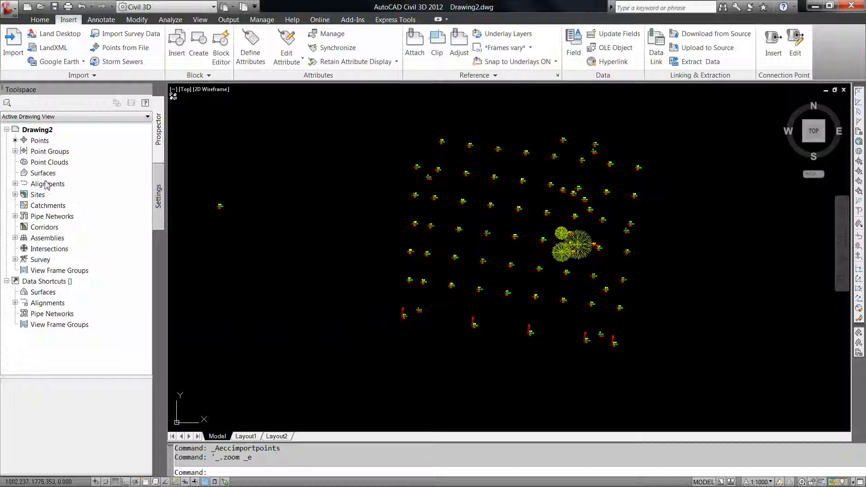
pyautogui.rightClick(47, 152)
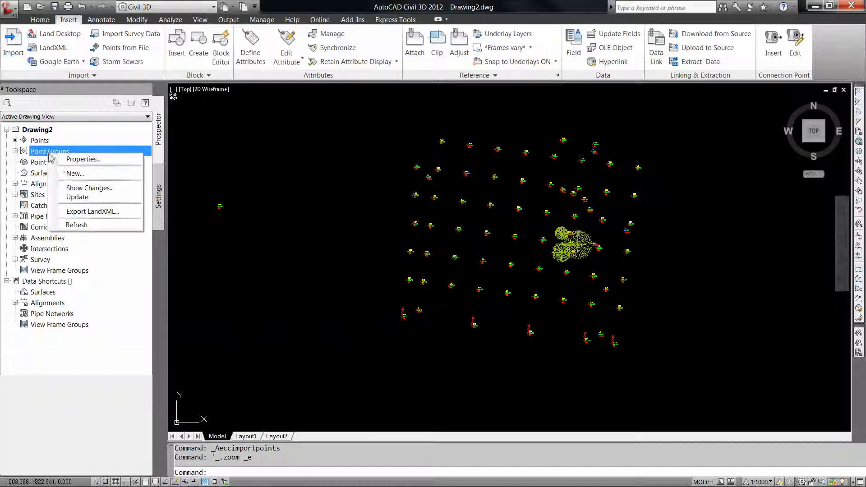
pyautogui.click(78, 197)
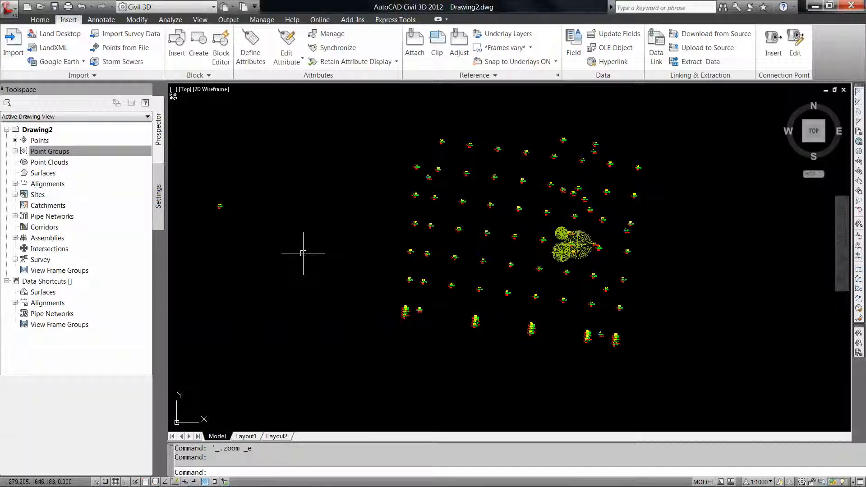
# Create a TIN surface named DEMO-EG with the Existing Conts (.5m) style.
pyautogui.rightClick(43, 174)
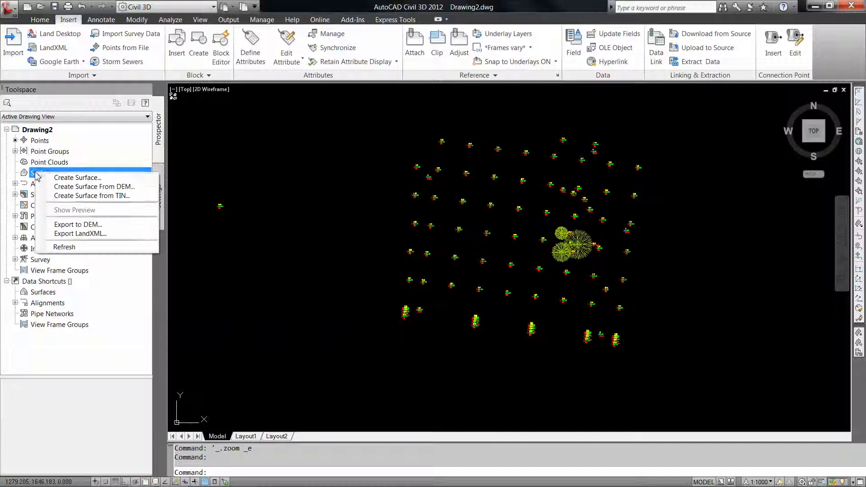
pyautogui.click(63, 178)
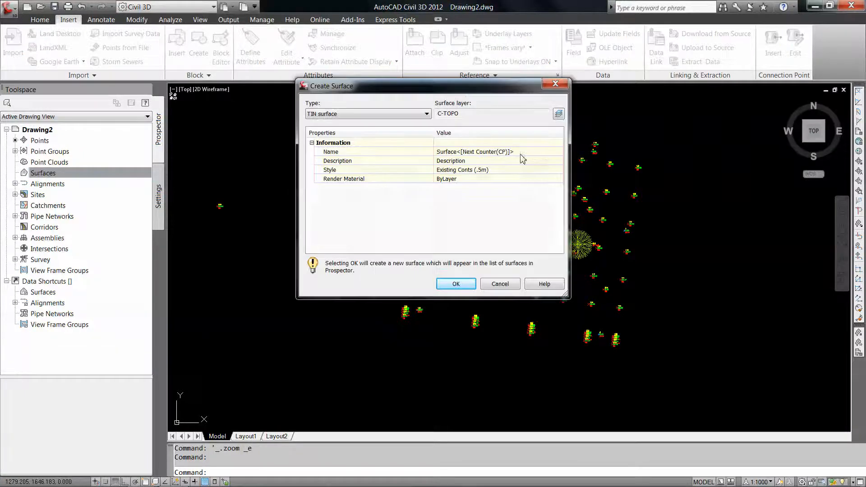
pyautogui.click(526, 152)
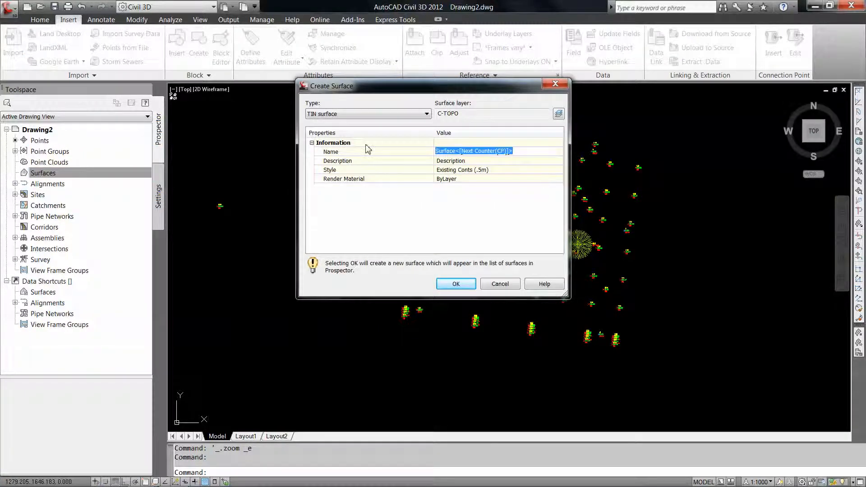
pyautogui.write('d')
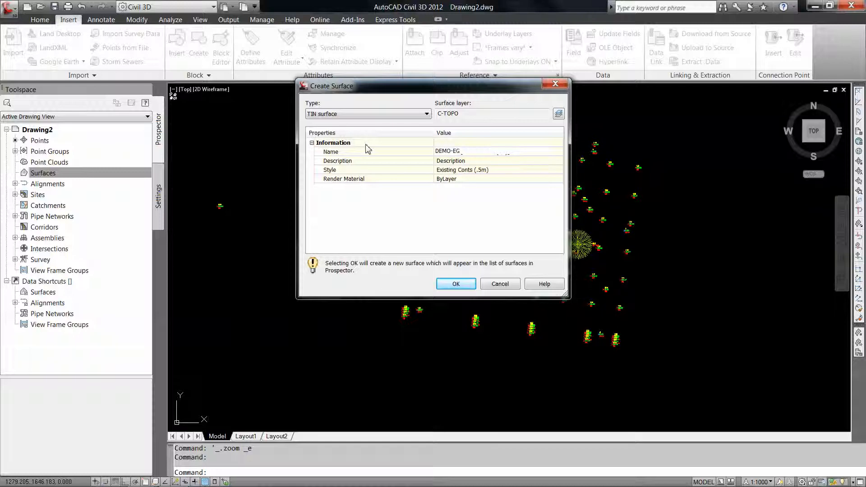
pyautogui.click(457, 284)
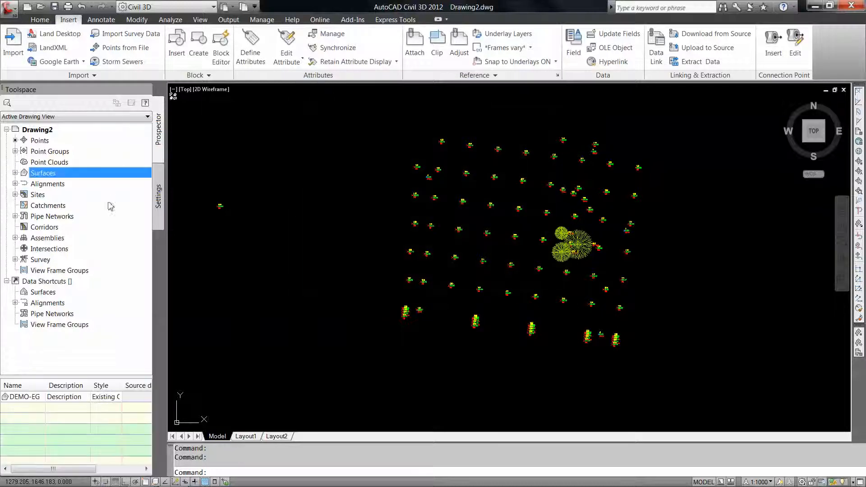
# Add the SS point group to the definition of the DEMO-EG surface.
pyautogui.click(16, 173)
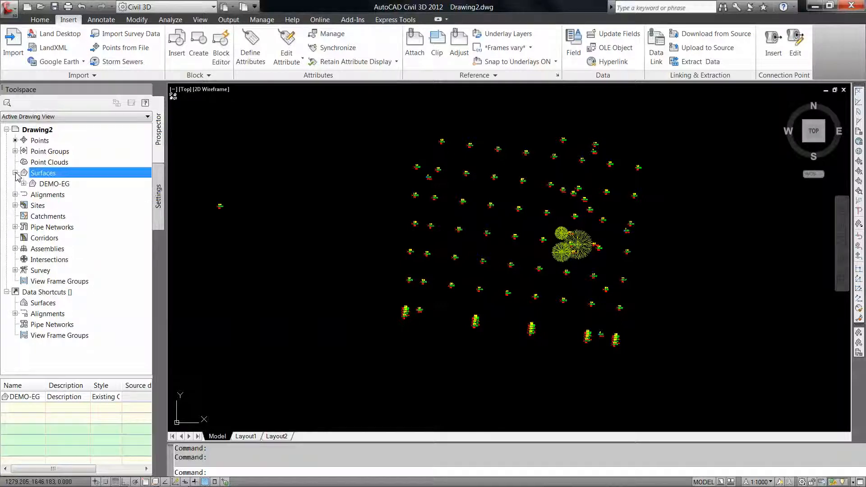
pyautogui.click(24, 183)
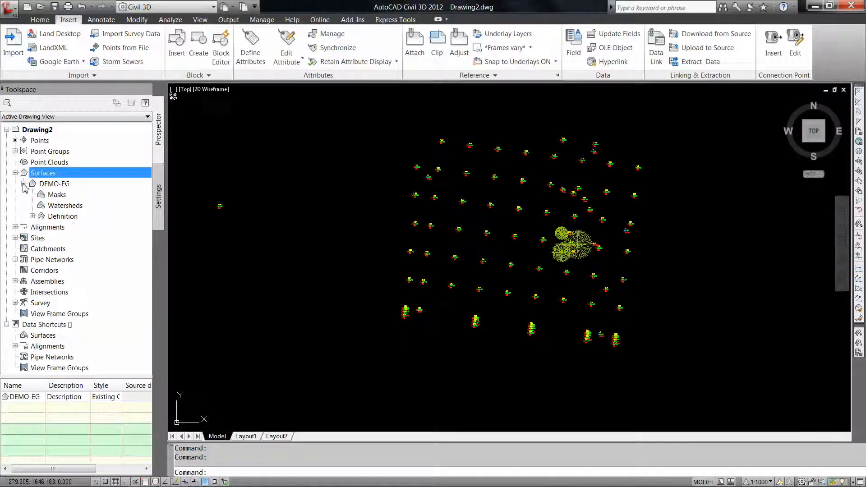
pyautogui.click(32, 216)
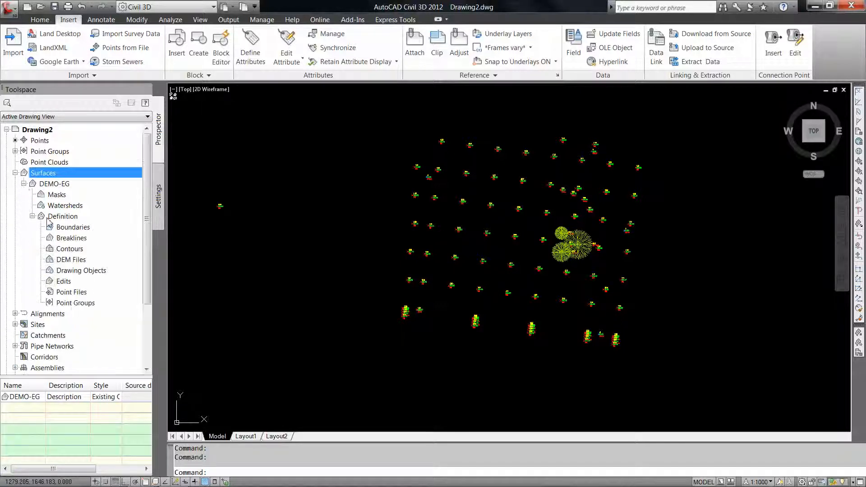
pyautogui.rightClick(83, 306)
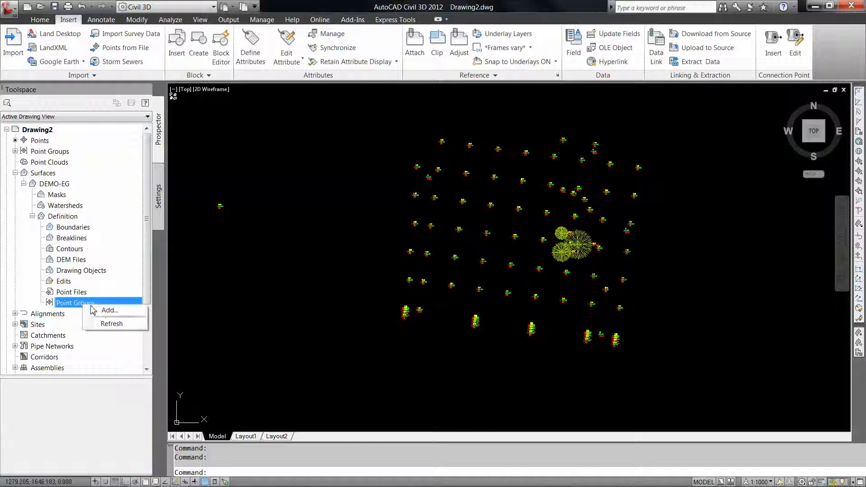
pyautogui.click(109, 310)
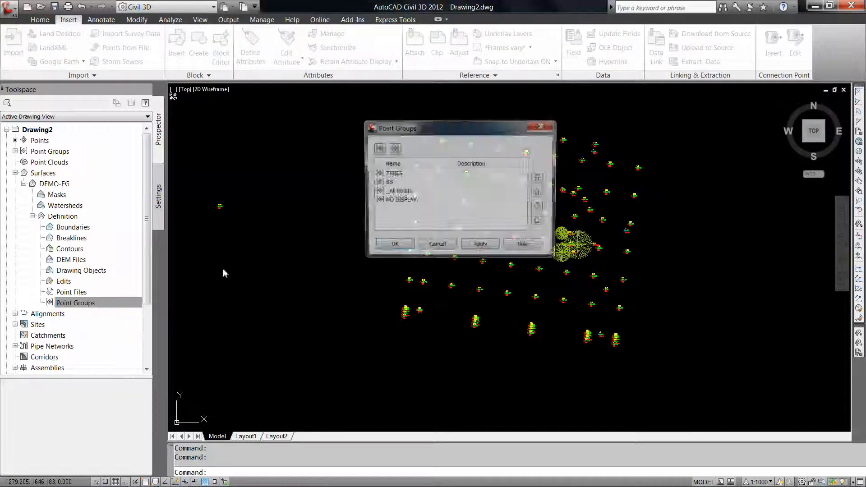
pyautogui.click(387, 184)
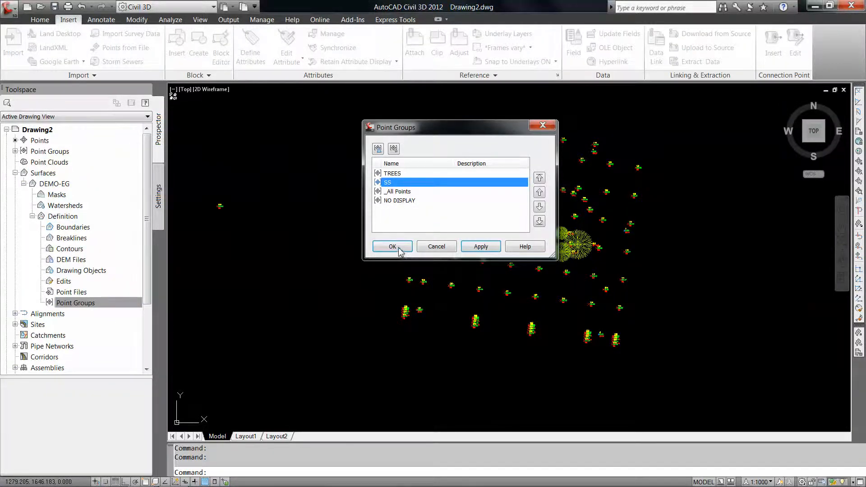
pyautogui.click(399, 251)
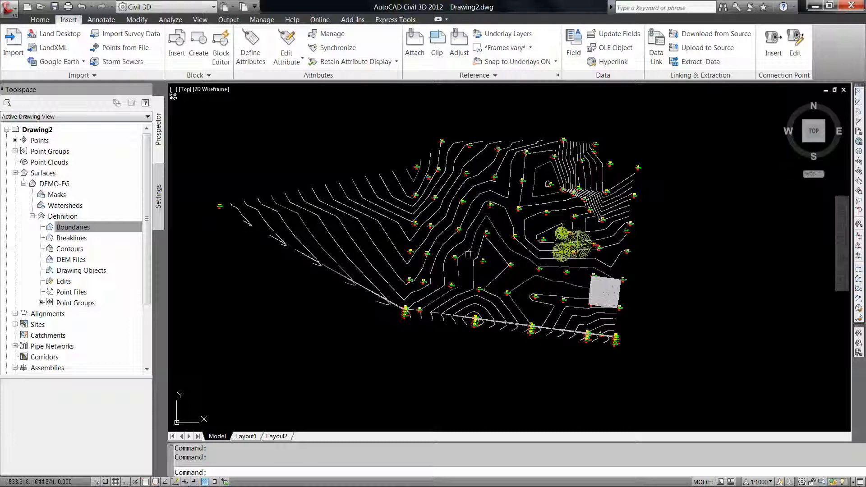
# In the DEMO-EG surface's build definition options, set the threshold for excluding low elevations to 5 m.
pyautogui.moveTo(444, 218); pyautogui.dragTo(486, 223, button='middle')
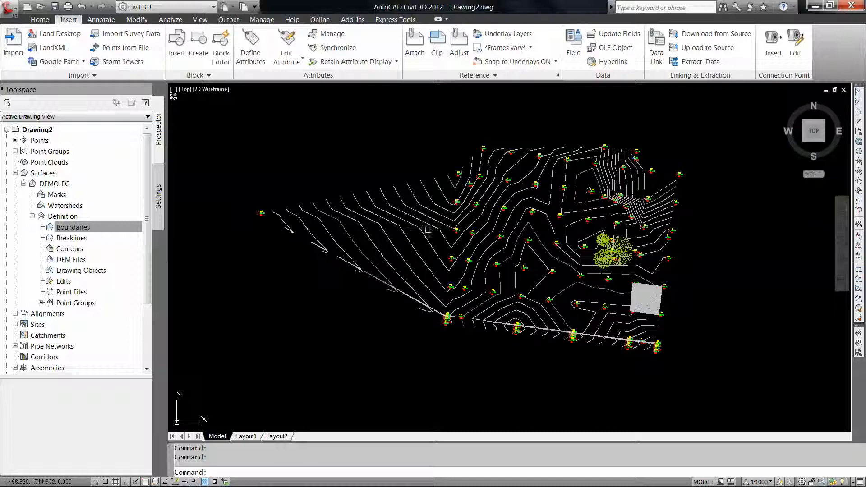
pyautogui.click(400, 210)
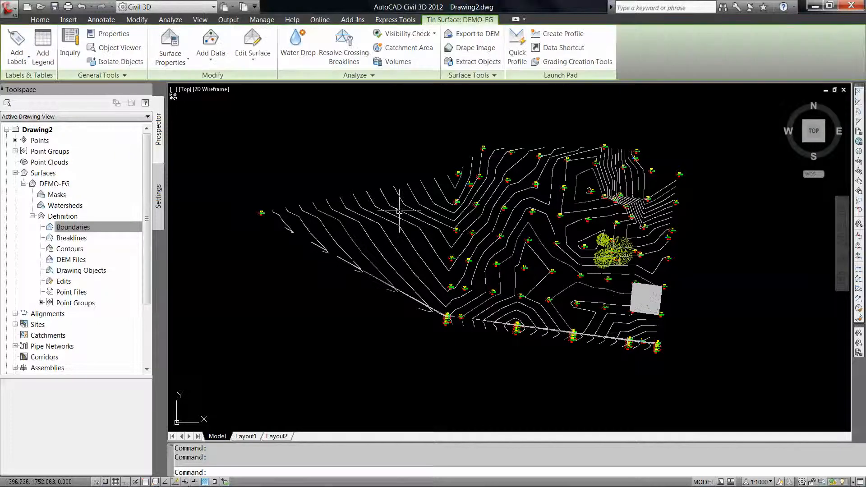
pyautogui.rightClick(400, 211)
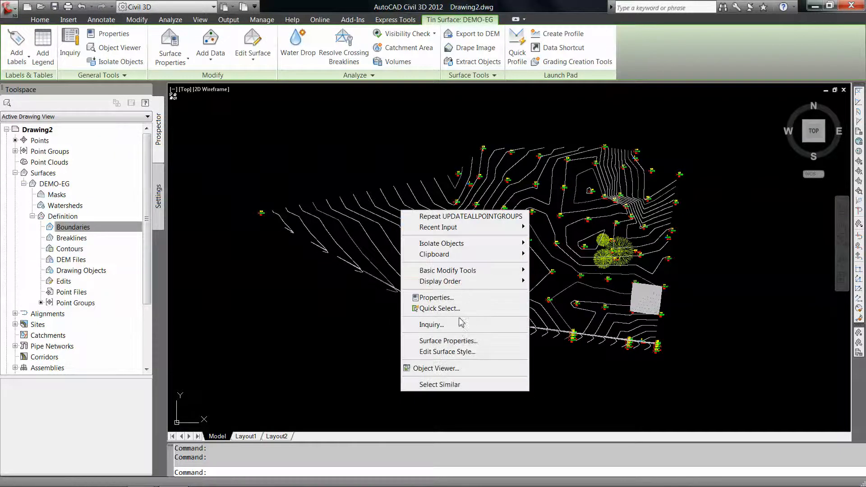
pyautogui.click(461, 341)
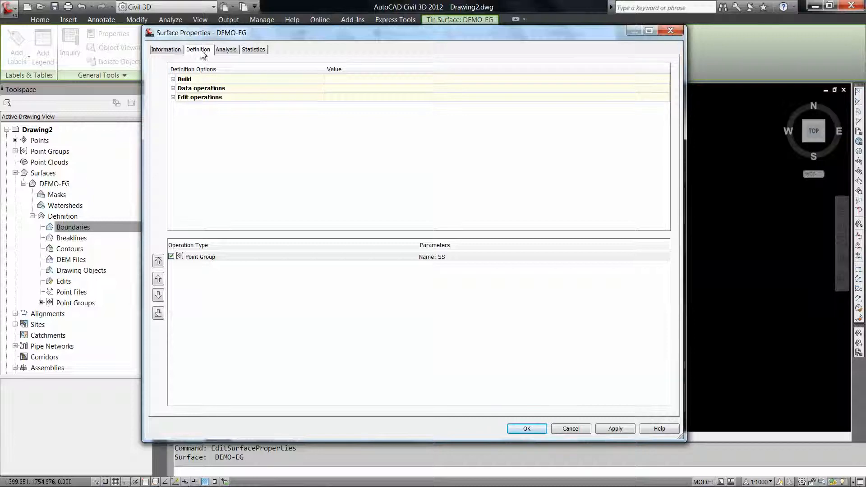
pyautogui.click(172, 80)
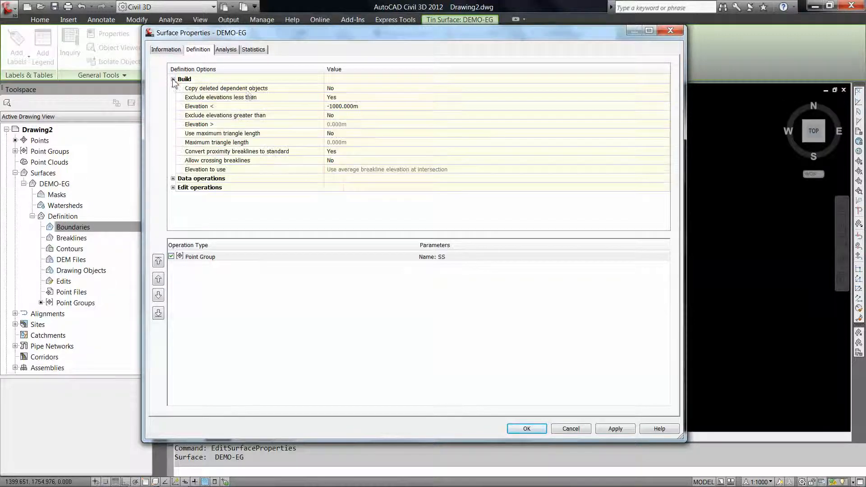
pyautogui.click(215, 98)
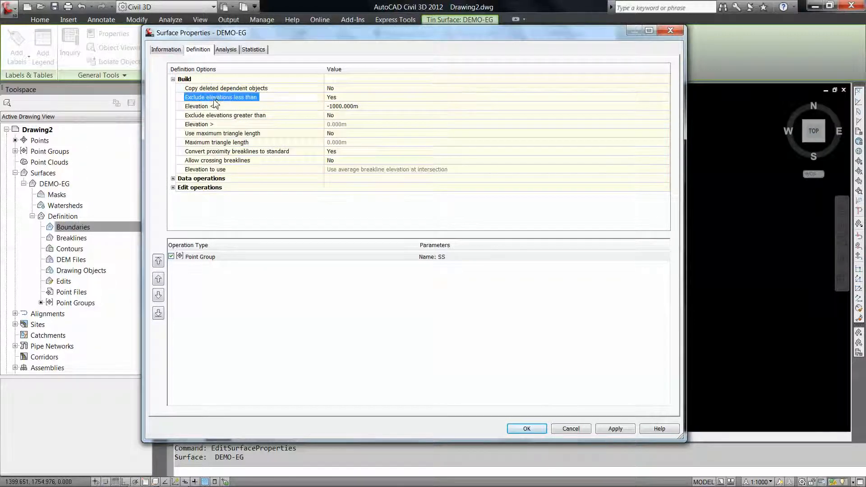
pyautogui.click(357, 107)
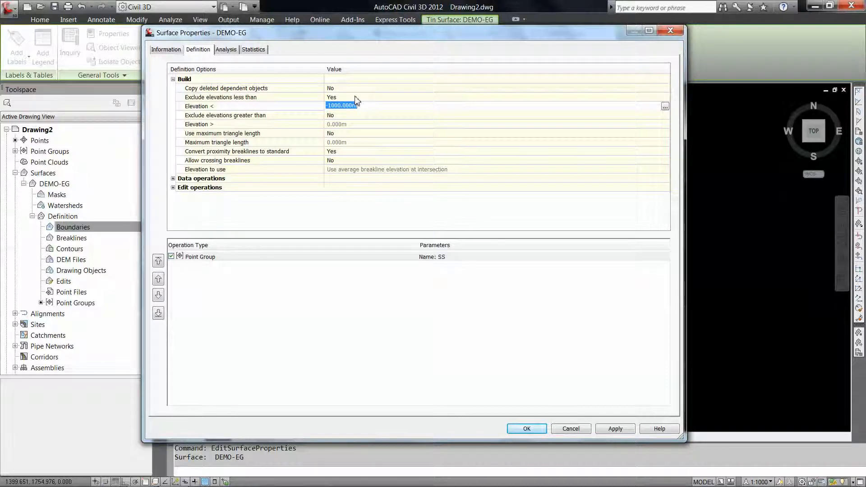
pyautogui.write('5')
pyautogui.press('Return')
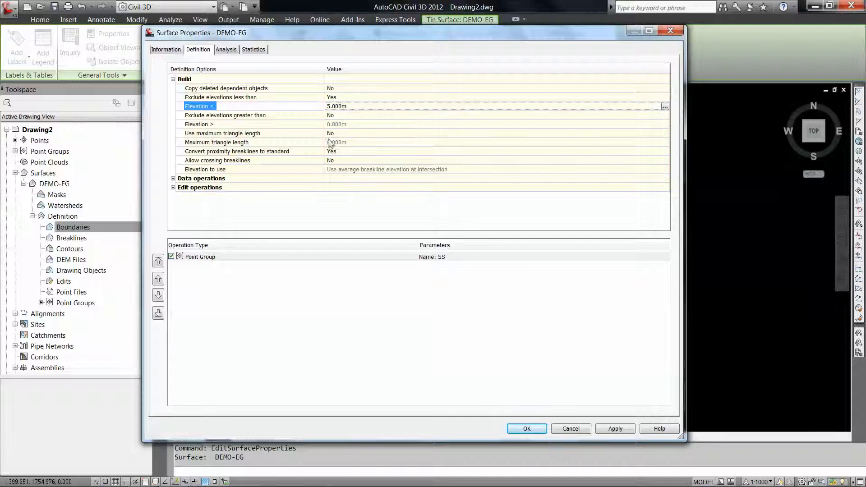
# Enable the maximum triangle length for DEMO-EG, set it to 350 m, and rebuild the surface.
pyautogui.click(234, 134)
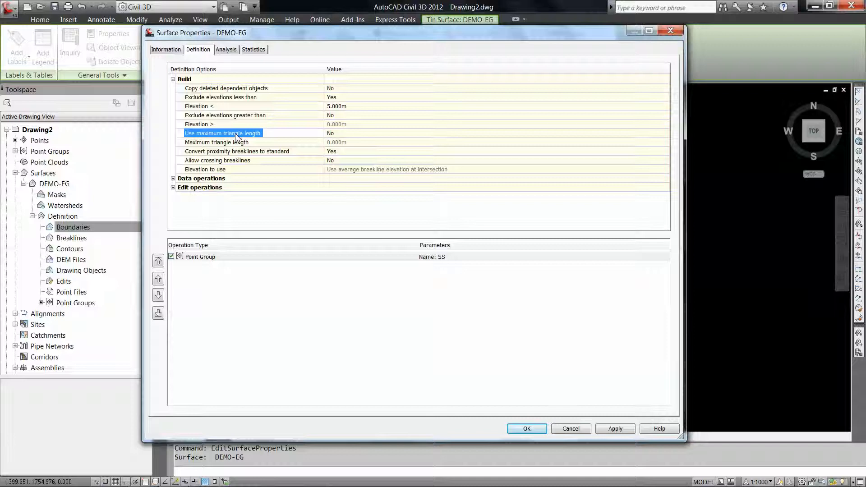
pyautogui.click(352, 134)
pyautogui.click(356, 134)
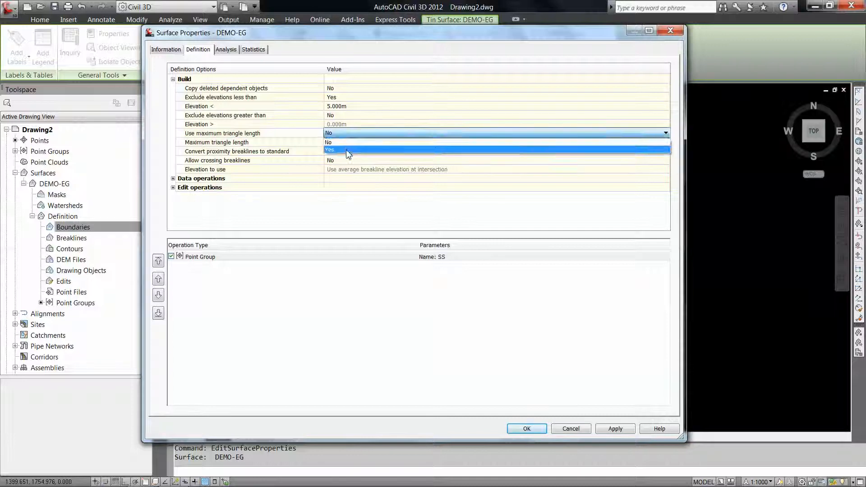
pyautogui.click(347, 150)
pyautogui.click(359, 143)
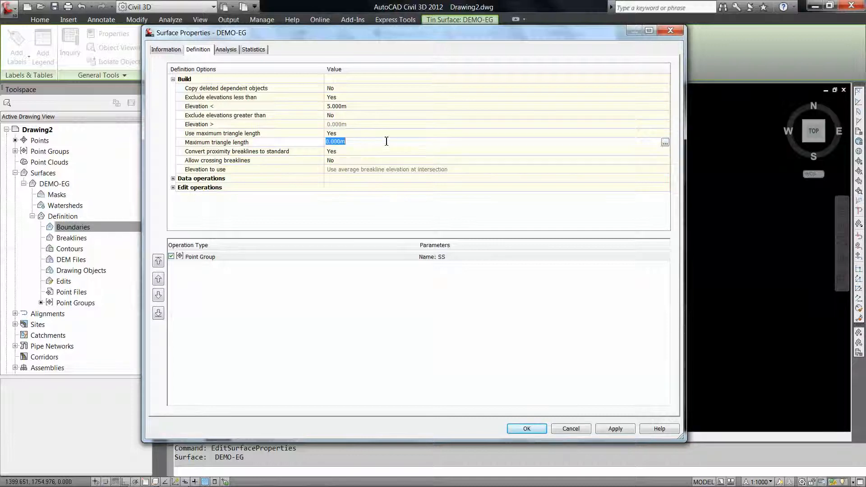
pyautogui.write('350')
pyautogui.click(526, 430)
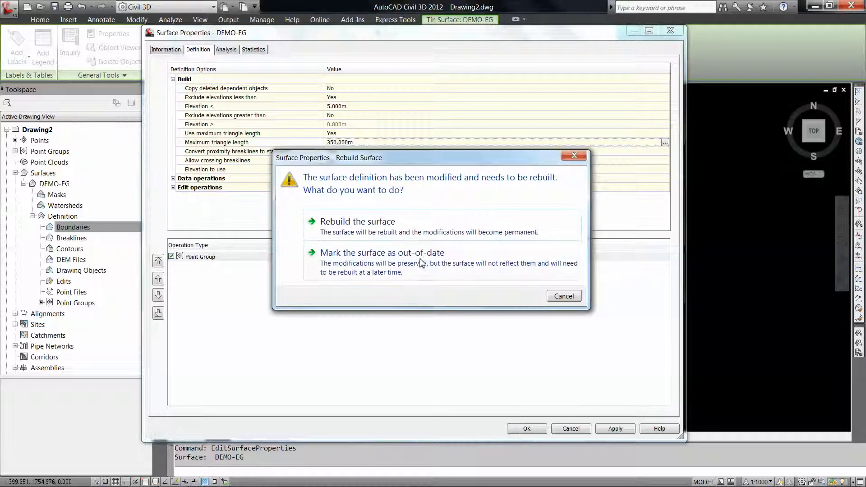
pyautogui.click(399, 226)
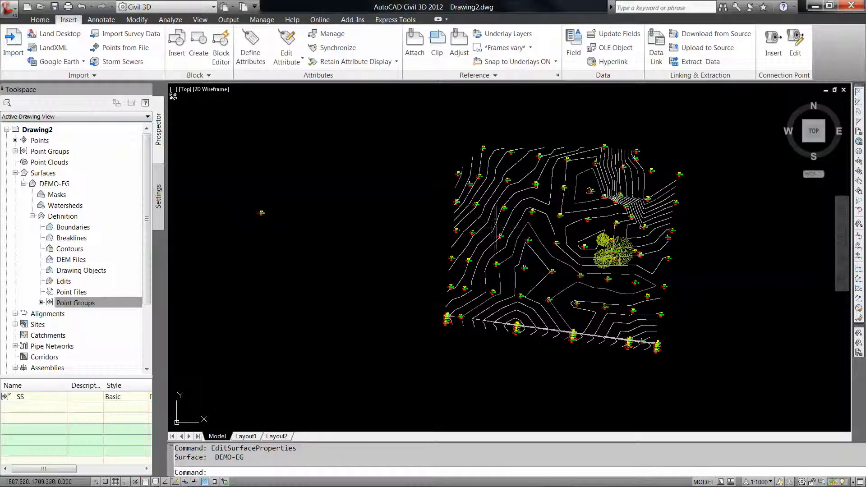
pyautogui.moveTo(582, 239); pyautogui.dragTo(551, 236, button='middle')
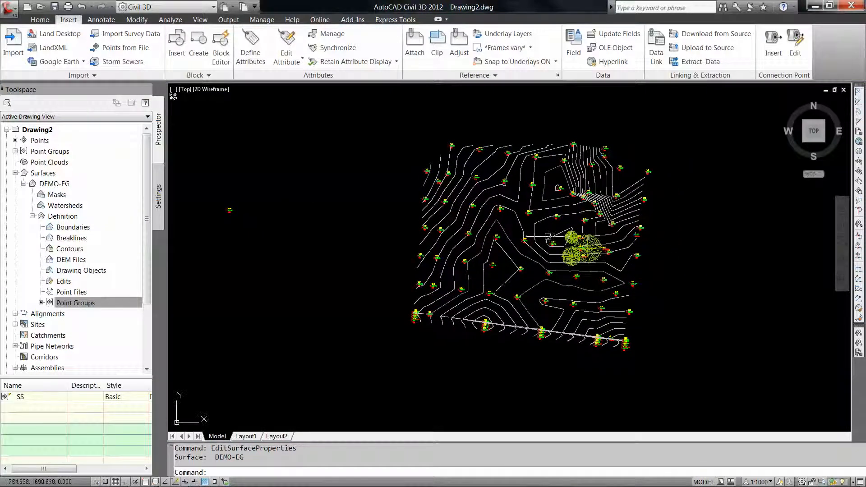
pyautogui.scroll(1, 530, 236)
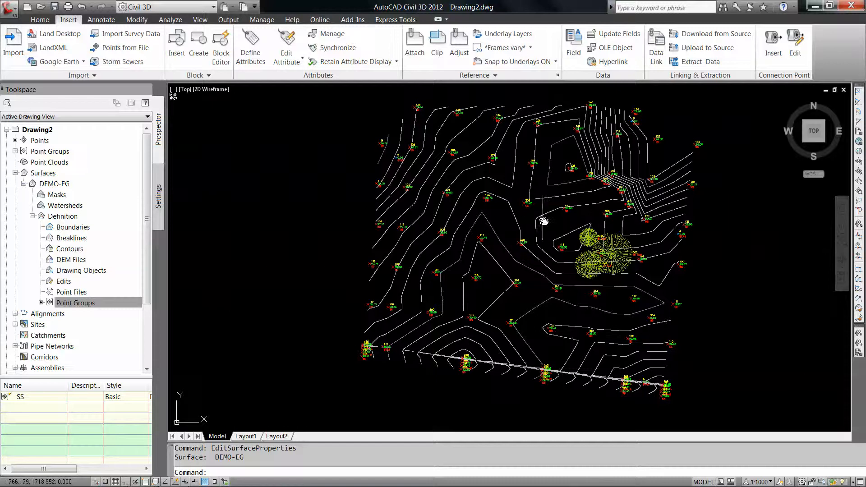
pyautogui.scroll(1, 536, 230)
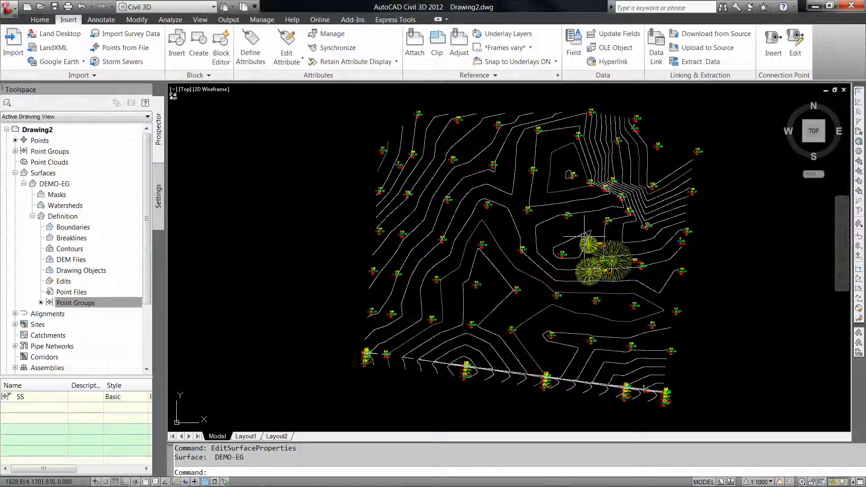
# Set the data shortcuts working folder to the Civil 3D Class folder.
pyautogui.click(15, 173)
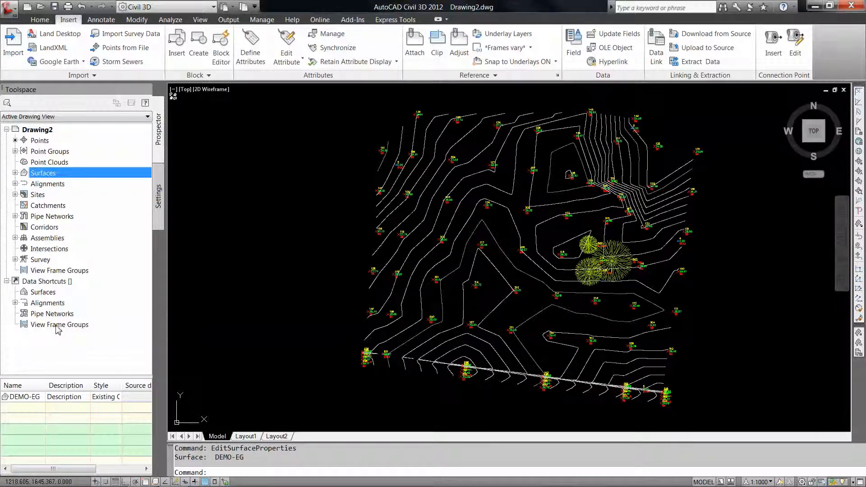
pyautogui.rightClick(61, 286)
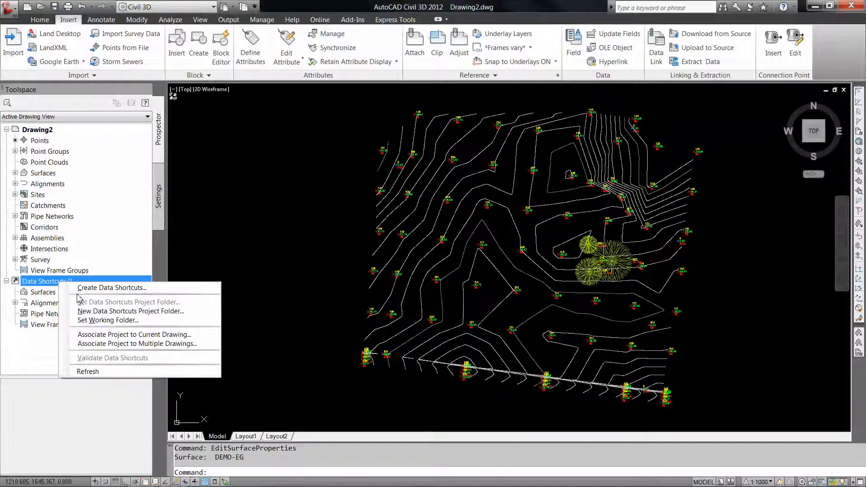
pyautogui.click(107, 320)
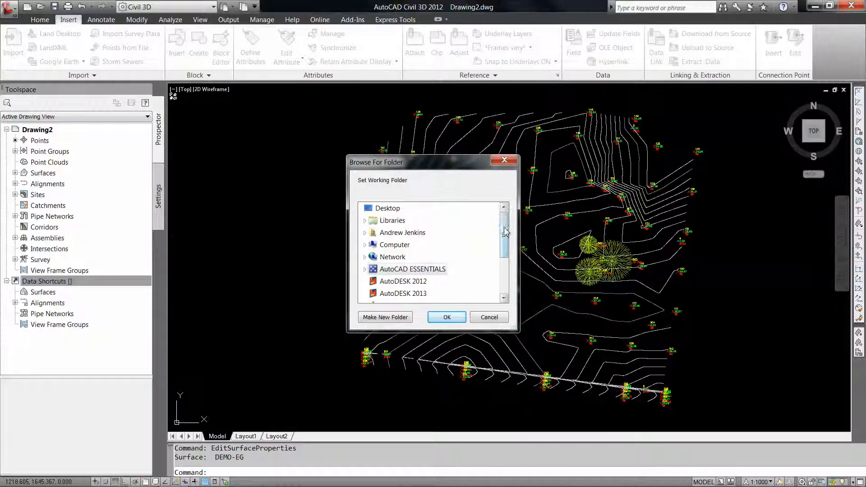
pyautogui.moveTo(505, 236); pyautogui.dragTo(506, 257)
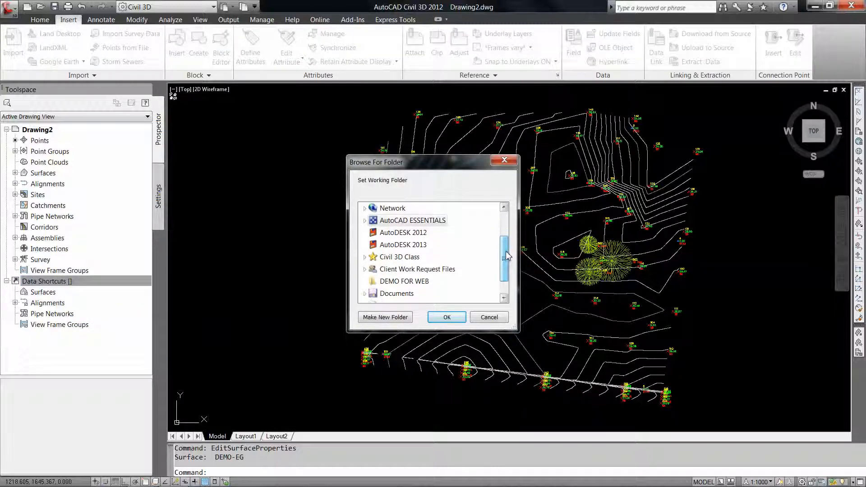
pyautogui.click(397, 262)
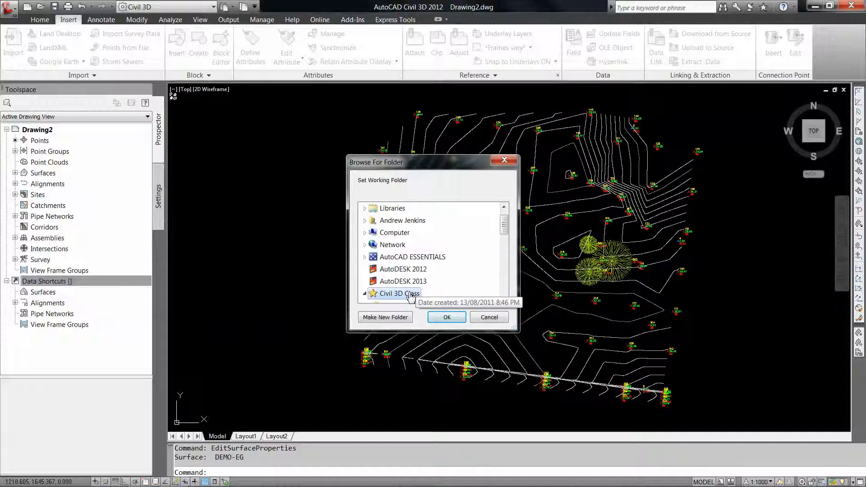
pyautogui.click(446, 318)
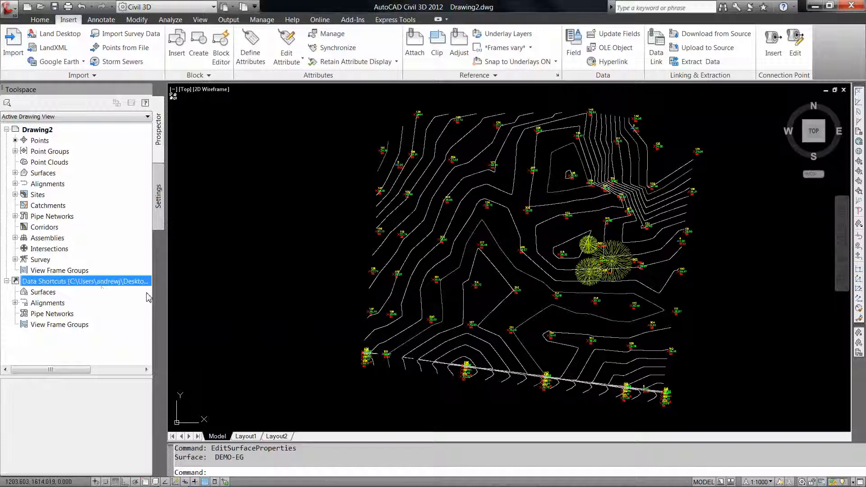
# Create a new data shortcuts project folder named WEB DEMO in the working folder, without a project template.
pyautogui.rightClick(90, 288)
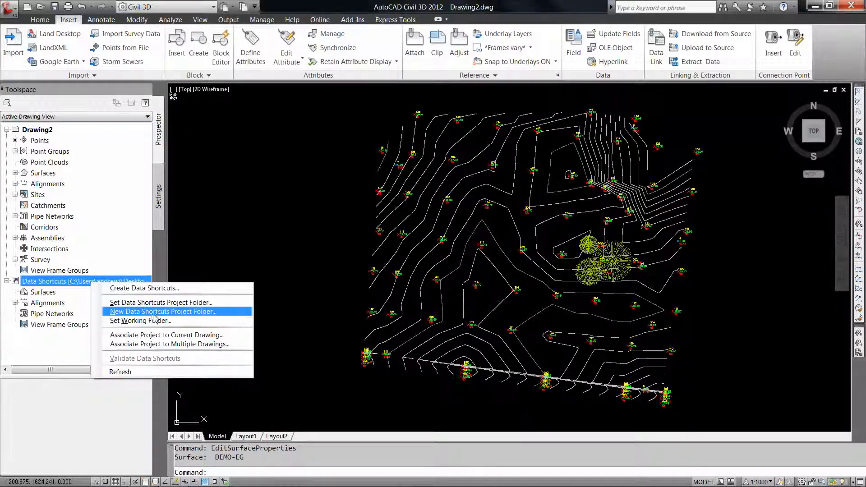
pyautogui.click(183, 313)
pyautogui.moveTo(290, 64); pyautogui.dragTo(354, 63)
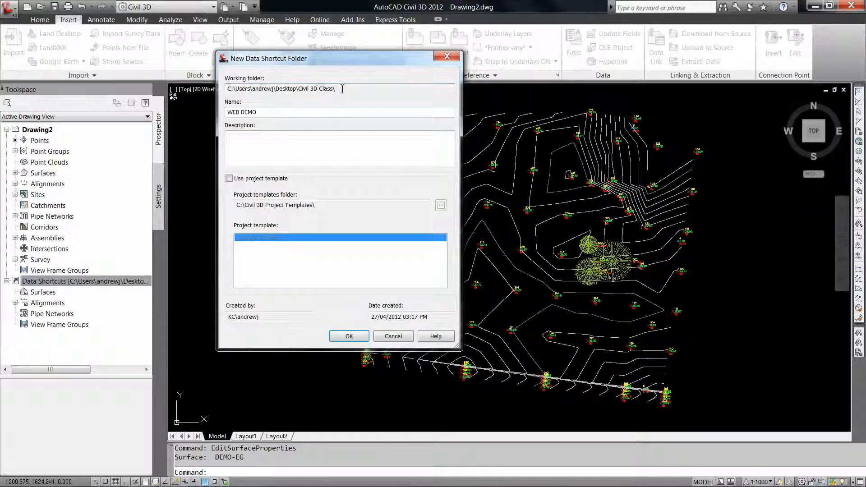
pyautogui.click(349, 337)
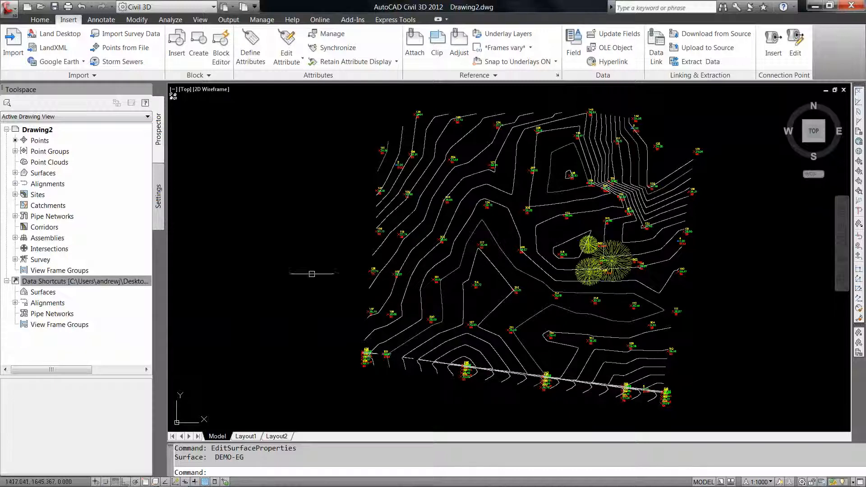
# Try to create data shortcuts from the unsaved drawing.
pyautogui.click(80, 281)
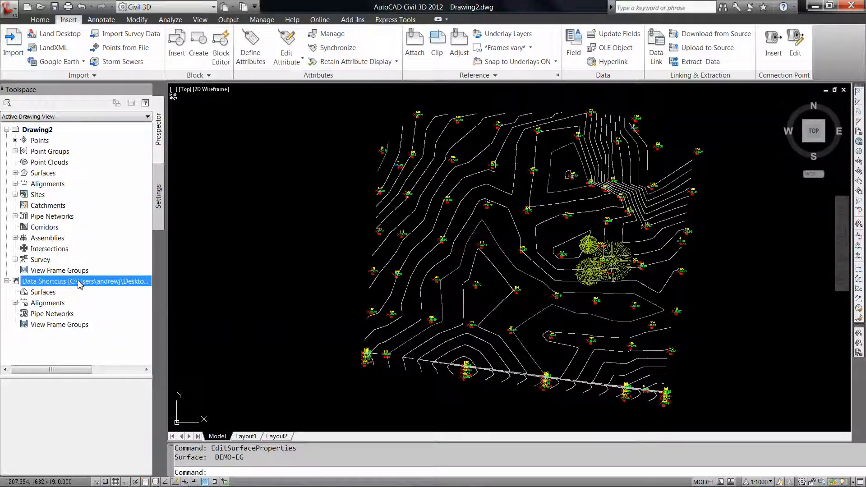
pyautogui.rightClick(80, 284)
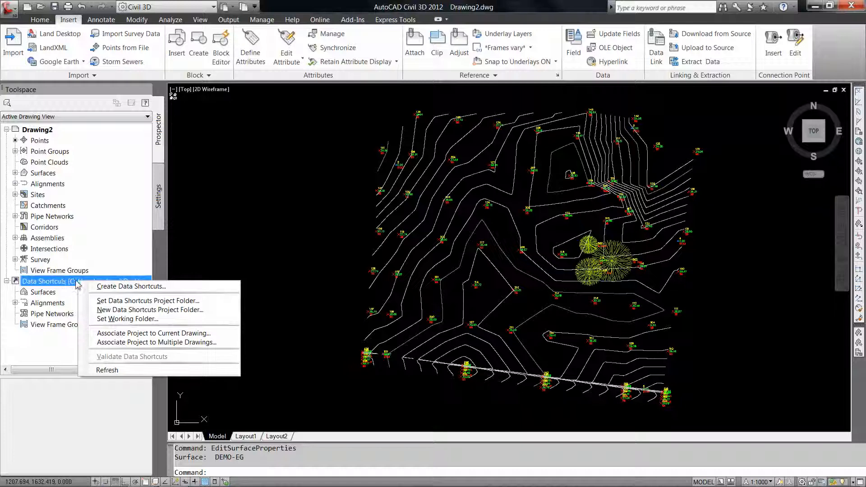
pyautogui.click(143, 288)
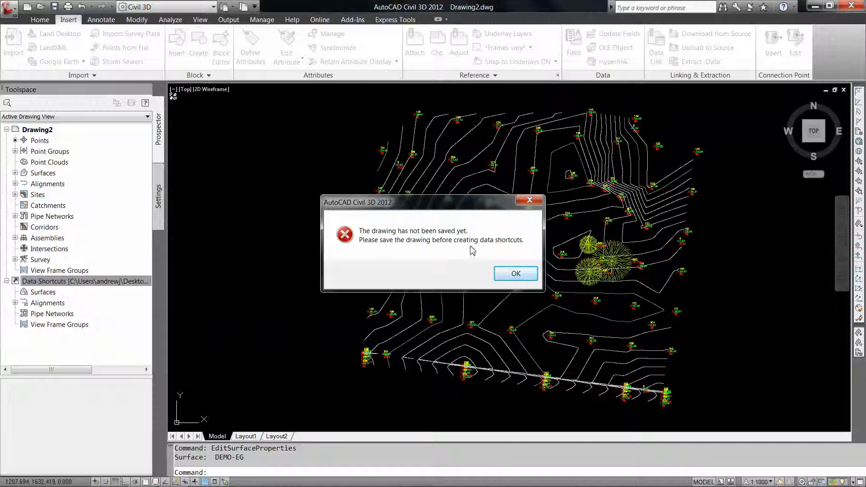
pyautogui.click(516, 273)
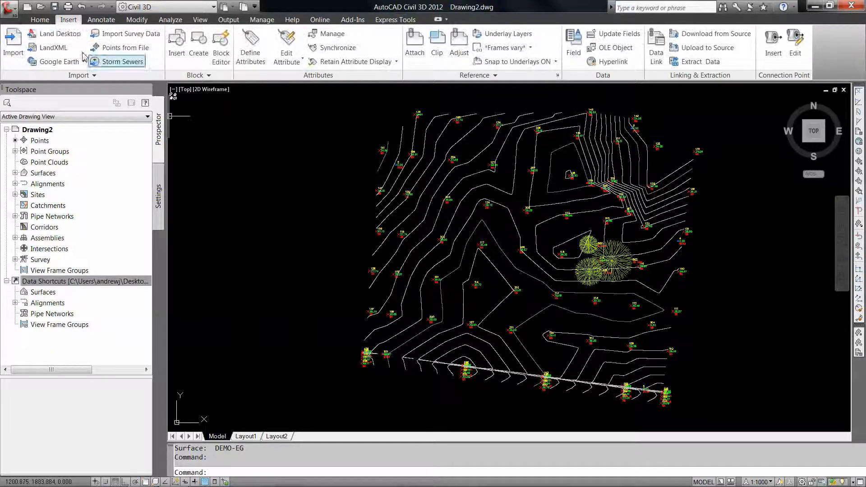
# Save the drawing as WEB PROJECT in the DEMO FOR WEB folder on the desktop.
pyautogui.click(54, 7)
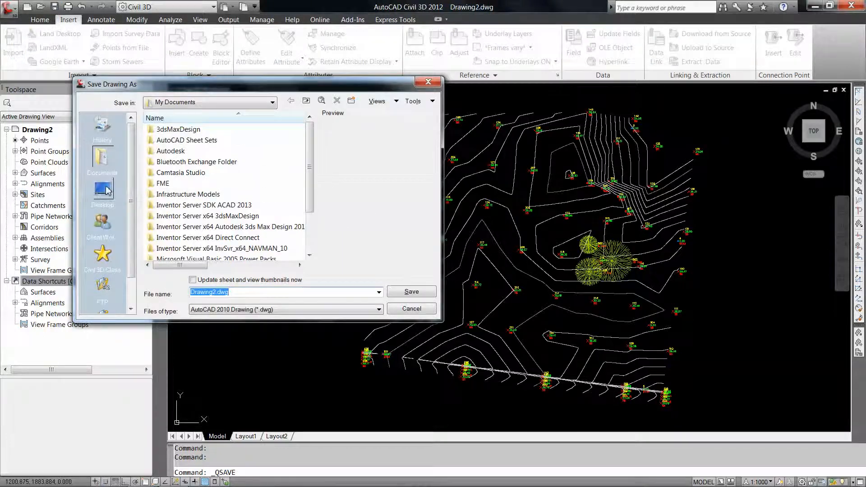
pyautogui.click(103, 191)
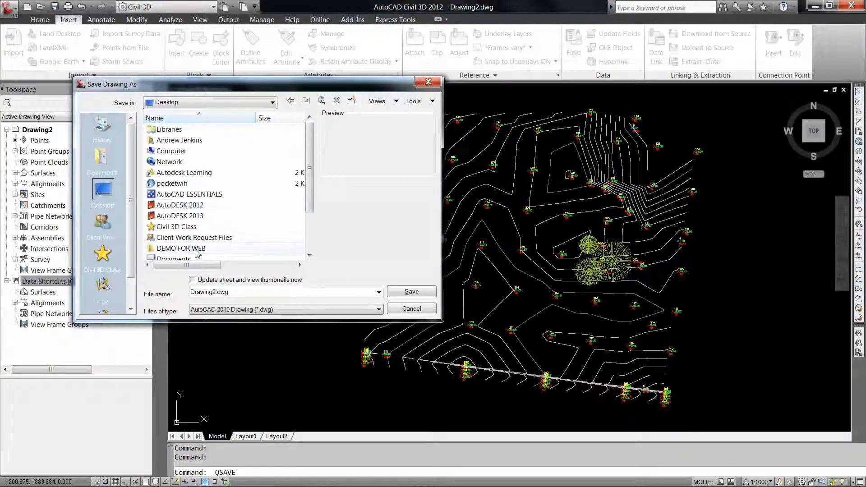
pyautogui.doubleClick(171, 249)
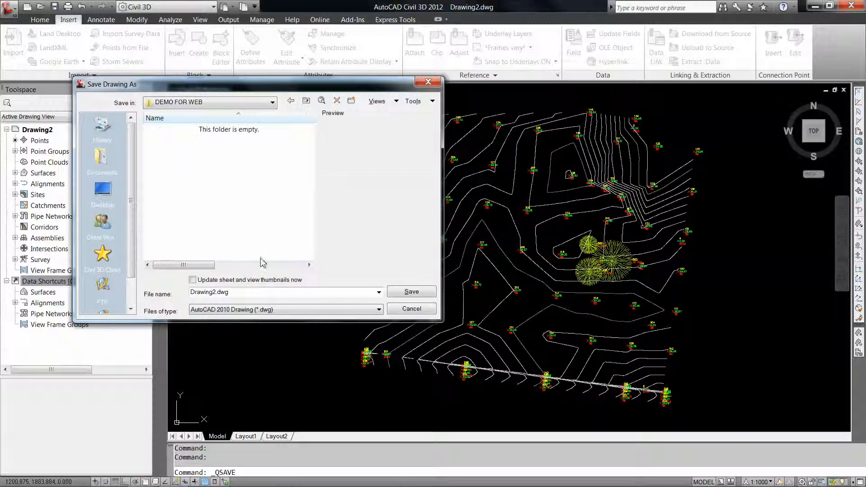
pyautogui.click(253, 293)
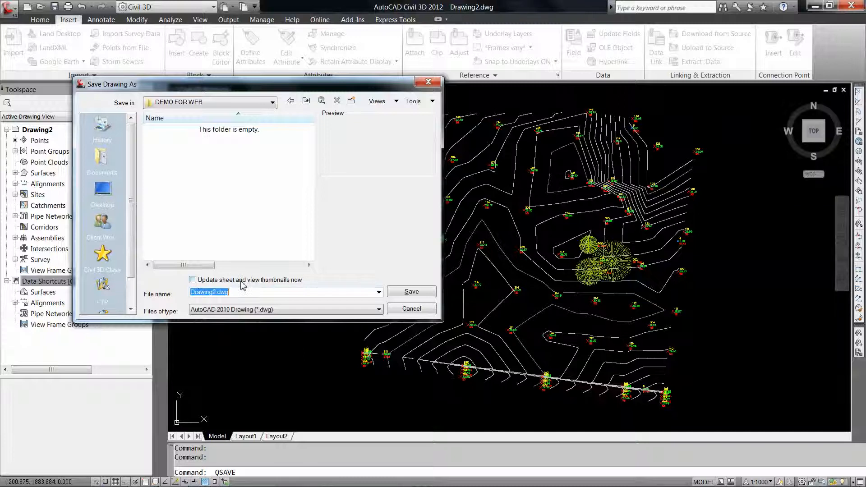
pyautogui.write('WEB PROJECT')
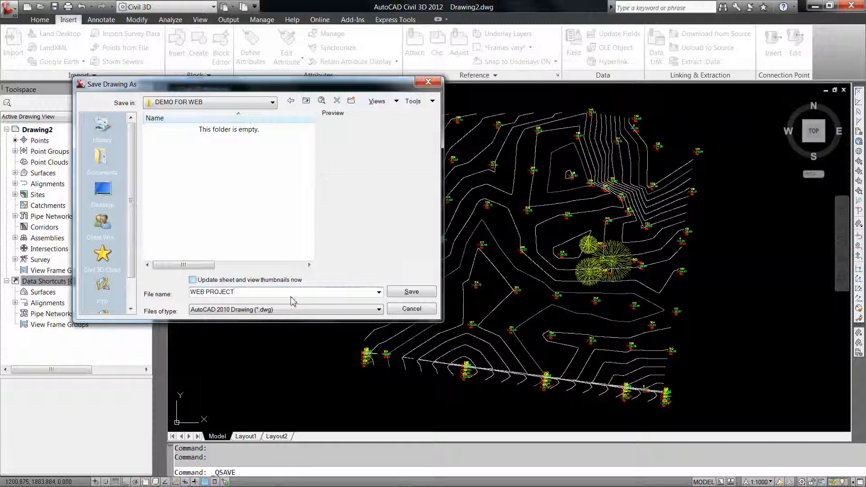
pyautogui.click(411, 292)
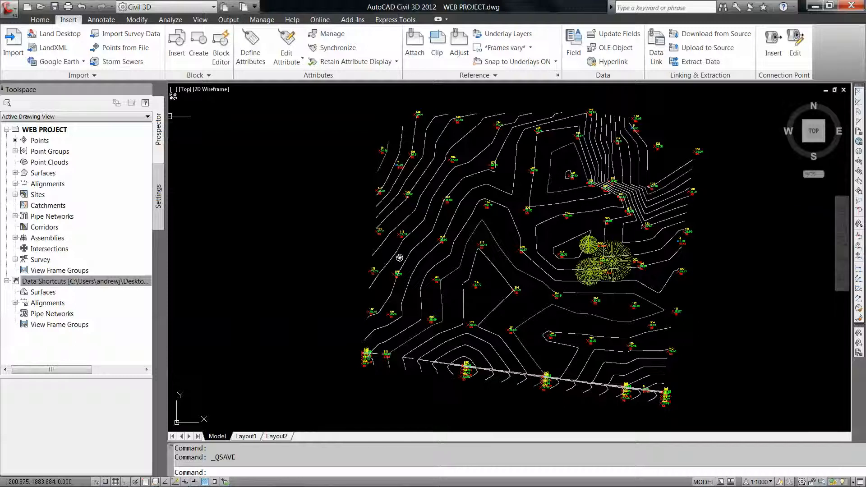
# Create a data shortcut for the DEMO-EG surface.
pyautogui.click(72, 282)
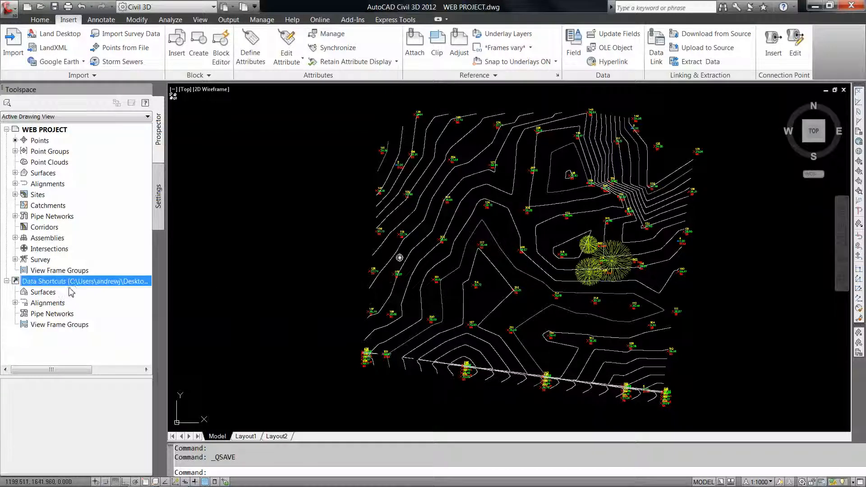
pyautogui.rightClick(58, 282)
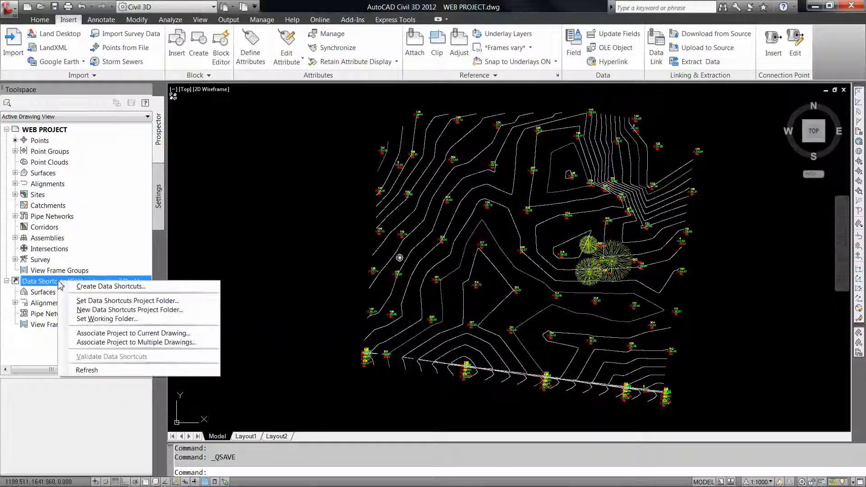
pyautogui.click(114, 288)
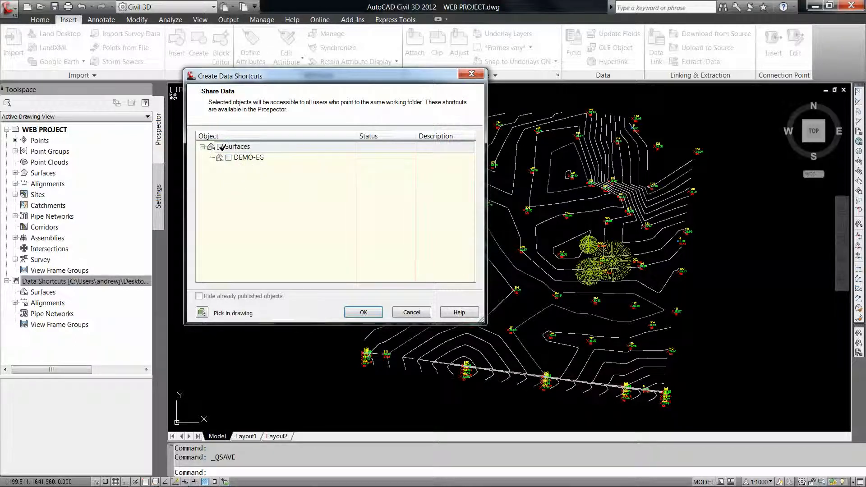
pyautogui.click(221, 147)
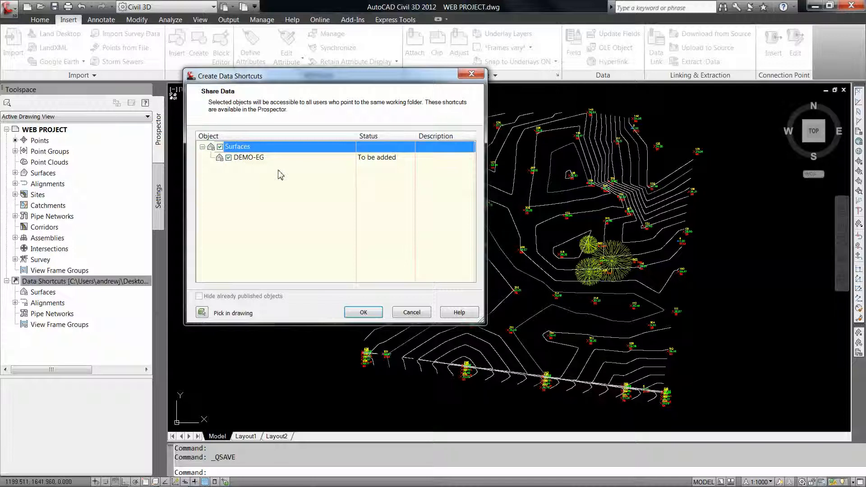
pyautogui.click(364, 313)
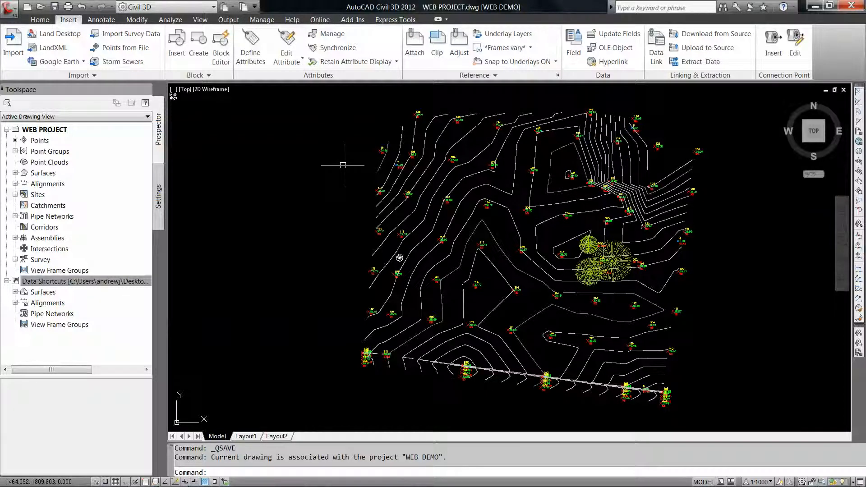
# Close WEB PROJECT without saving changes and open the 8MILE PLAINS drawing from the WEB DEMO folder in Civil 3D Class.
pyautogui.click(843, 90)
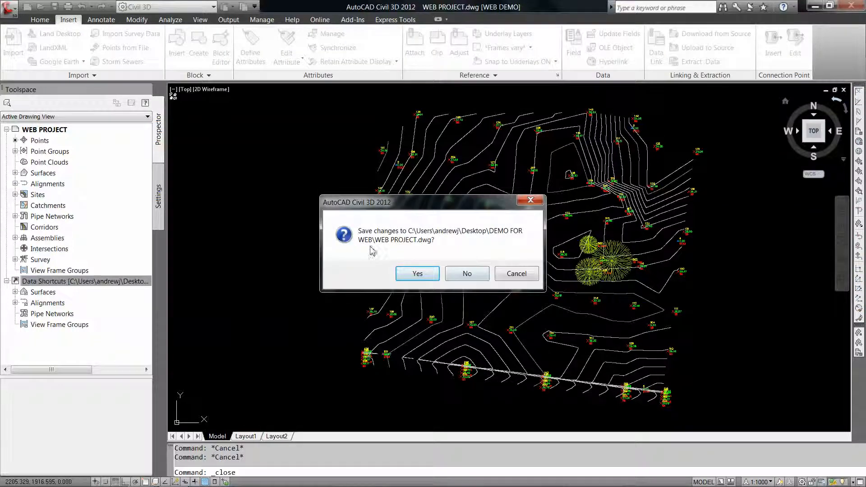
pyautogui.click(473, 276)
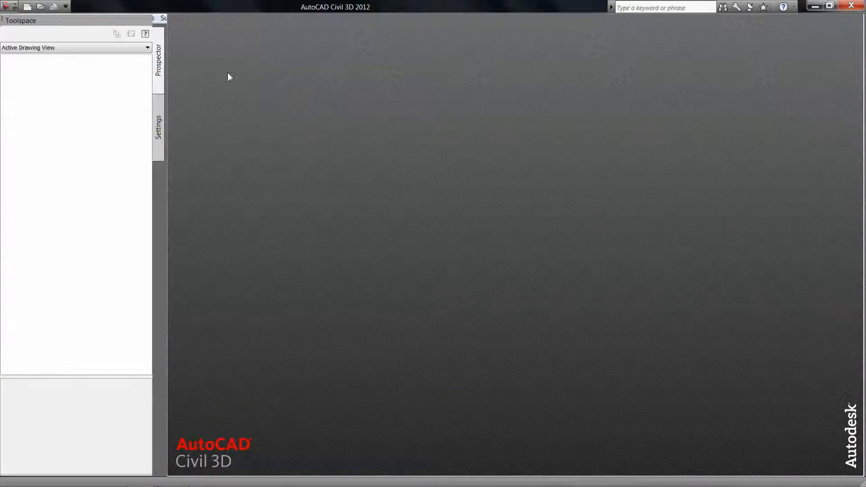
pyautogui.click(41, 8)
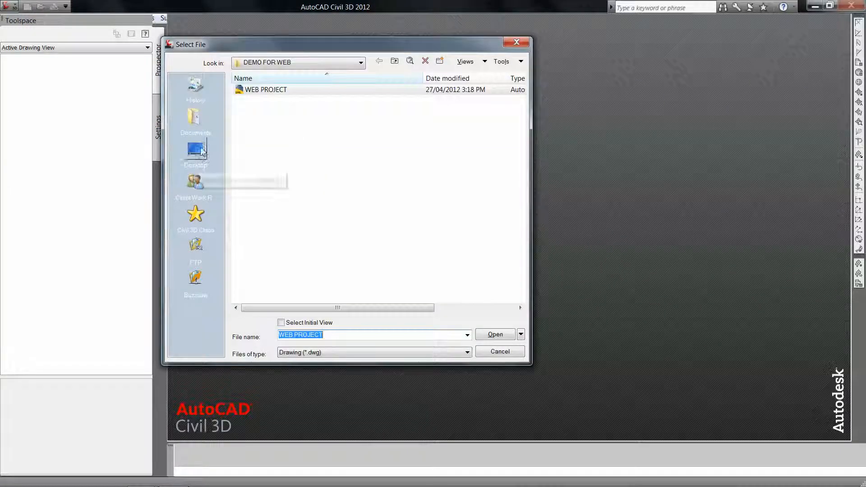
pyautogui.click(199, 216)
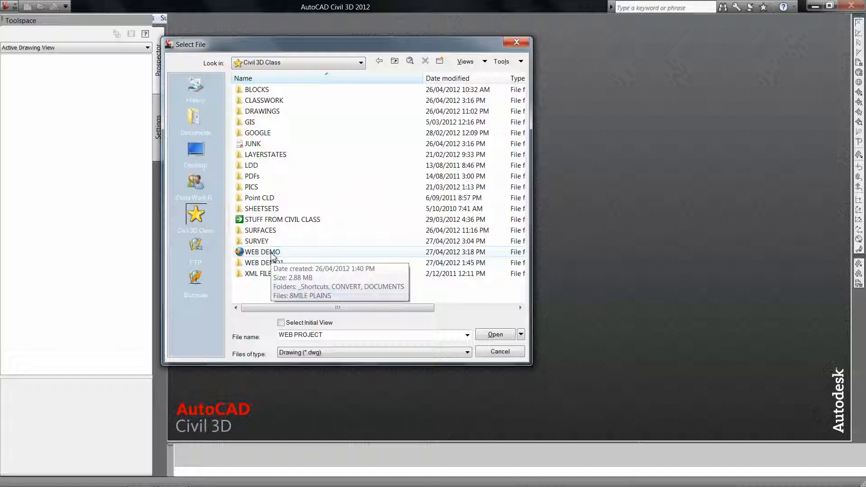
pyautogui.click(272, 254)
pyautogui.click(271, 254)
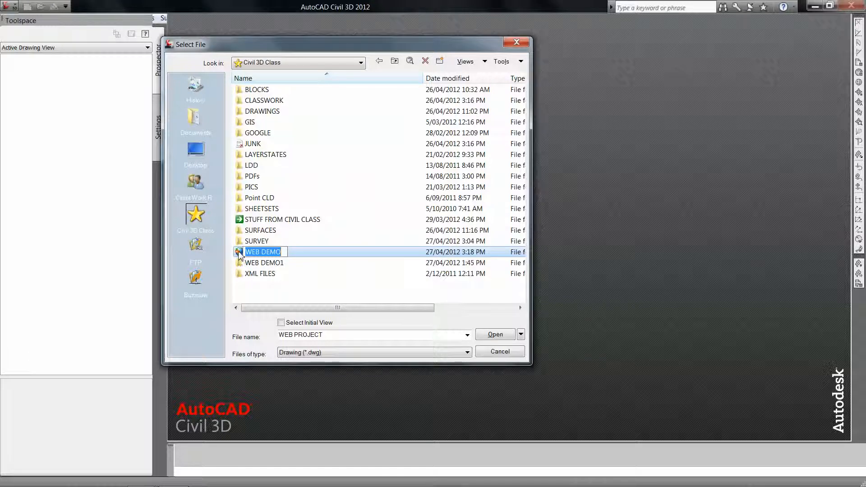
pyautogui.click(240, 255)
pyautogui.doubleClick(242, 255)
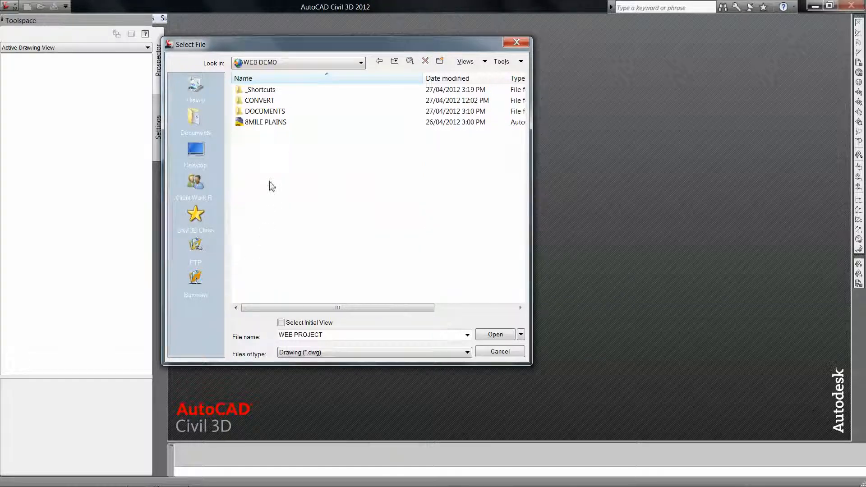
pyautogui.click(262, 126)
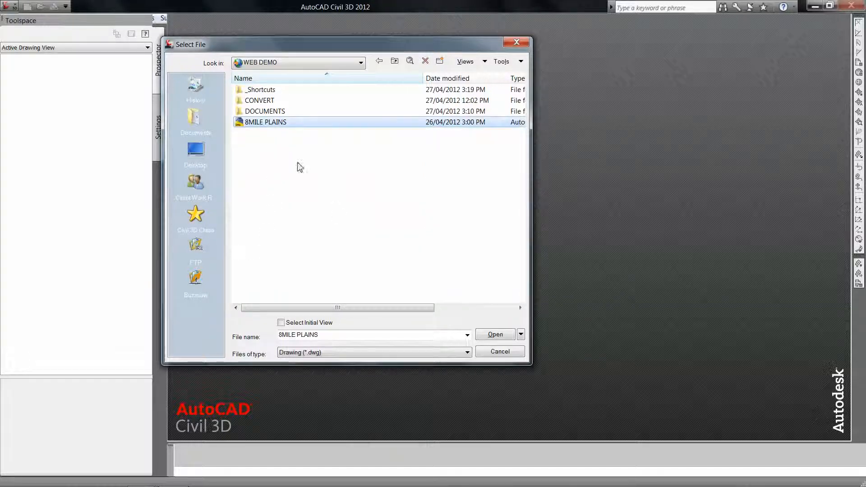
pyautogui.click(493, 340)
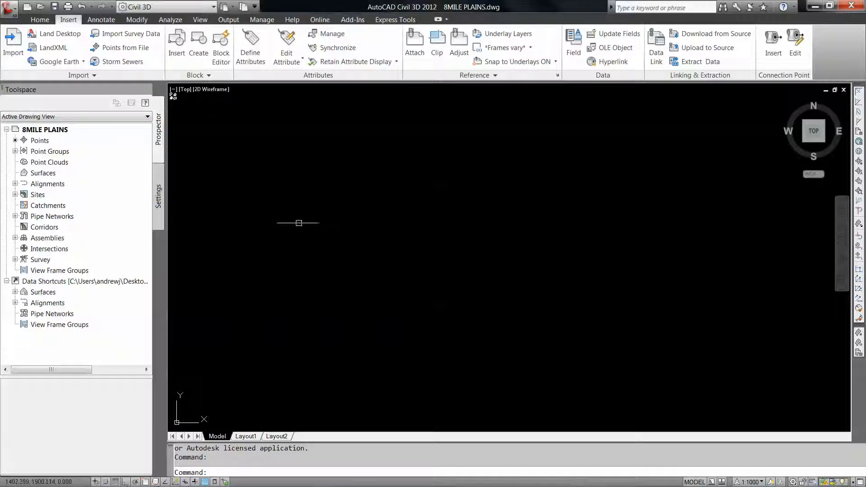
# Create a reference to the DEMO-EG surface from the data shortcuts, keeping the Existing Conts (.5m) surface style.
pyautogui.click(41, 20)
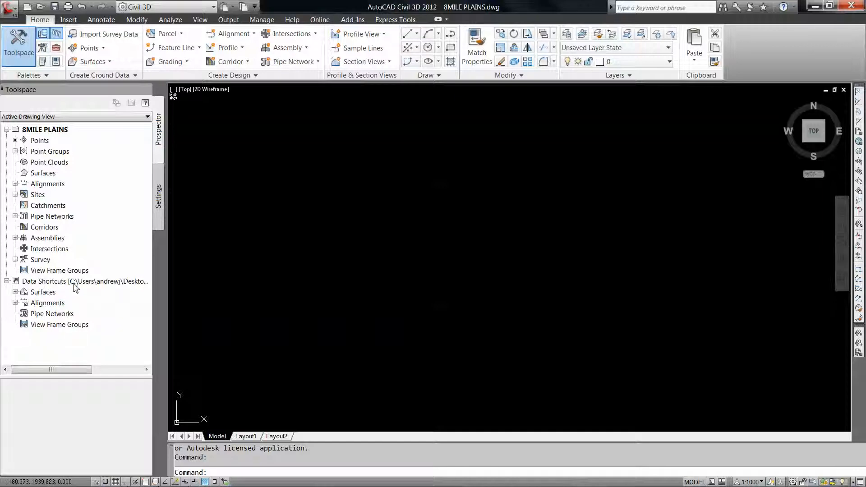
pyautogui.click(15, 293)
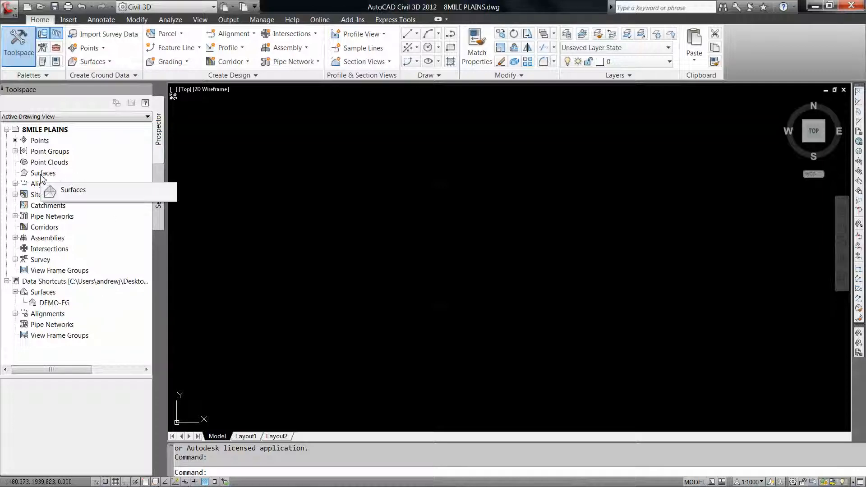
pyautogui.rightClick(51, 304)
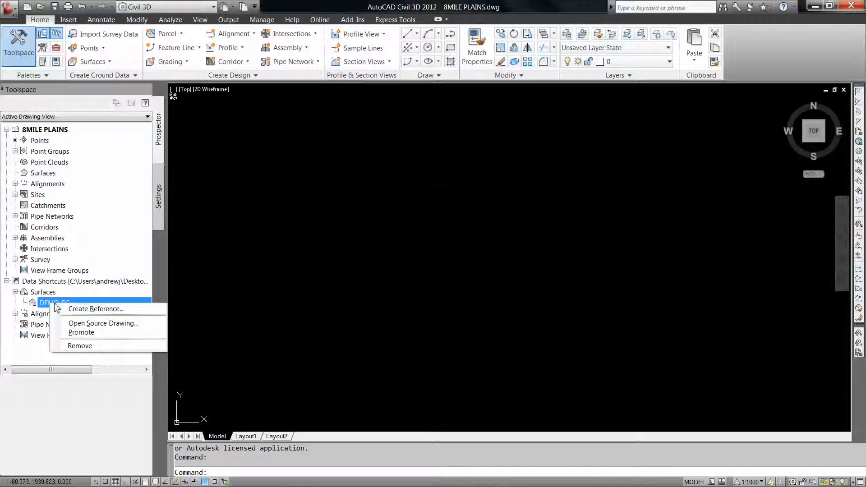
pyautogui.click(101, 311)
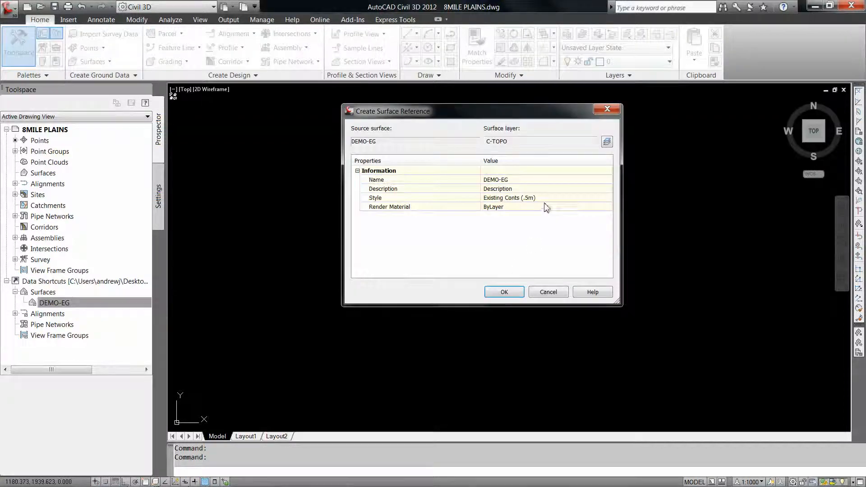
pyautogui.click(520, 180)
pyautogui.moveTo(563, 113); pyautogui.dragTo(539, 122)
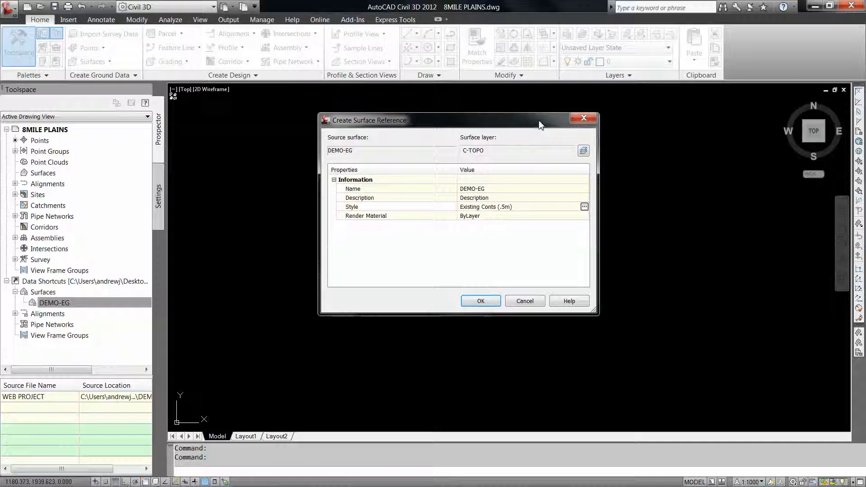
pyautogui.click(584, 206)
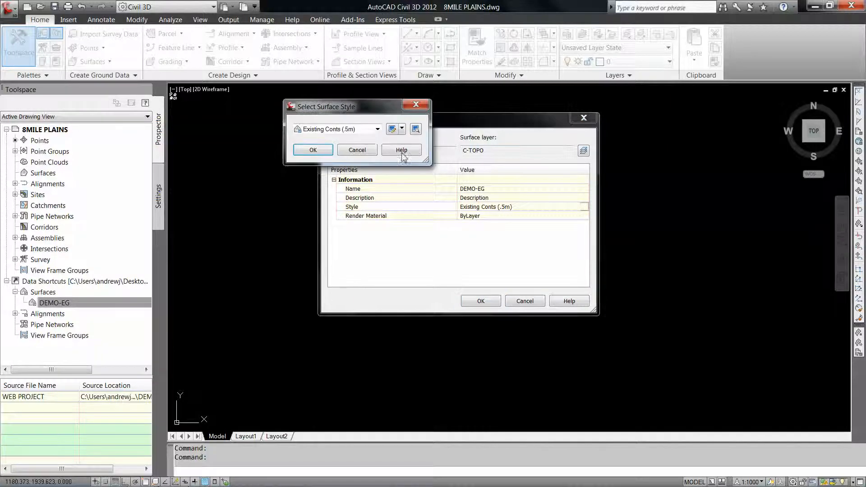
pyautogui.click(377, 130)
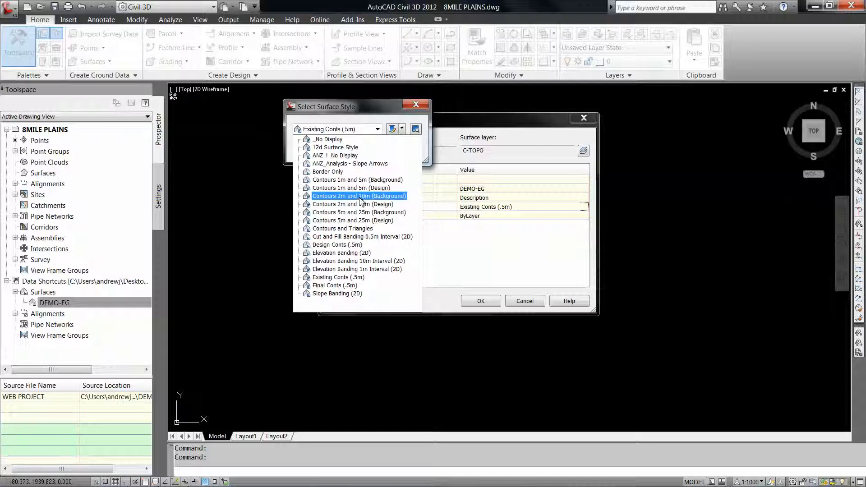
pyautogui.click(364, 129)
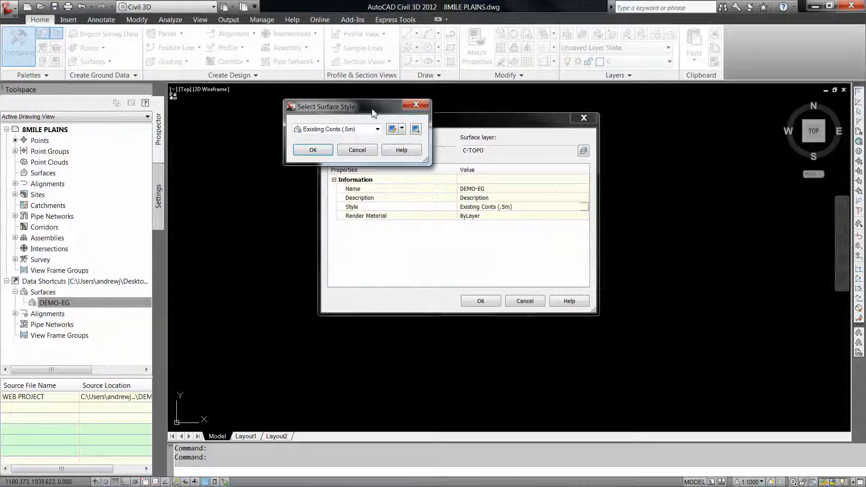
pyautogui.click(360, 150)
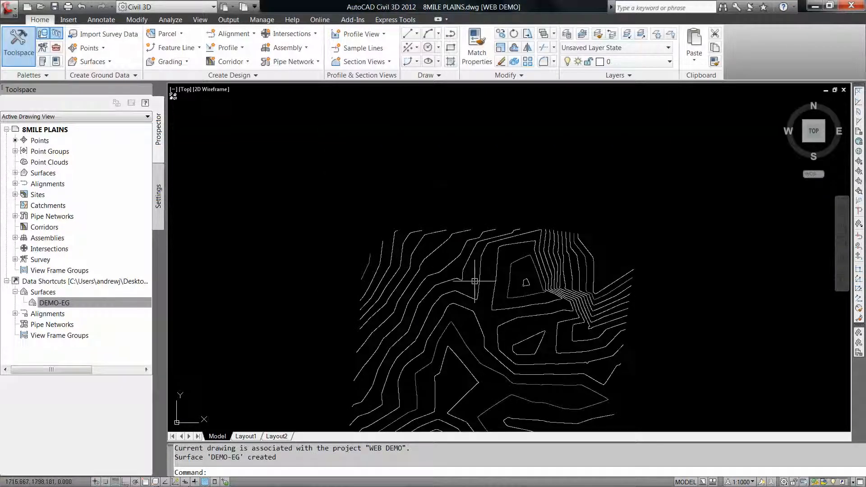
# Examine the referenced DEMO-EG surface, checking its component list, the commands available for it and its elevation tooltip in the drawing.
pyautogui.moveTo(475, 281); pyautogui.dragTo(490, 197, button='middle')
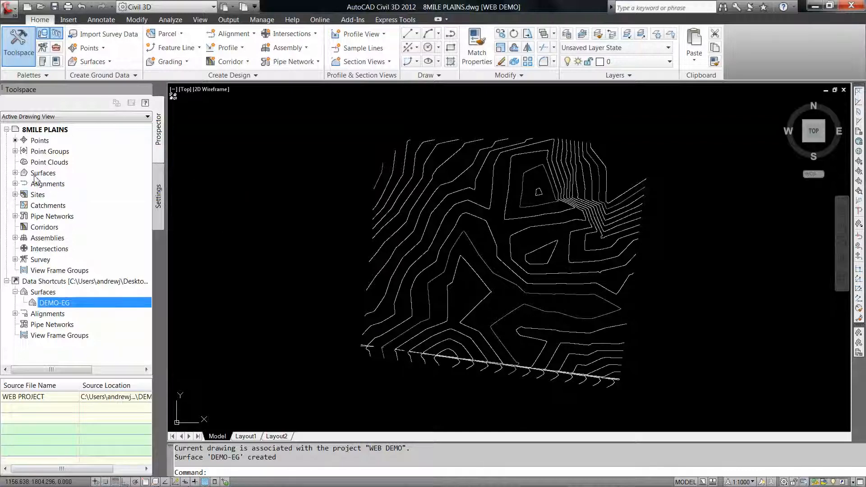
pyautogui.click(15, 173)
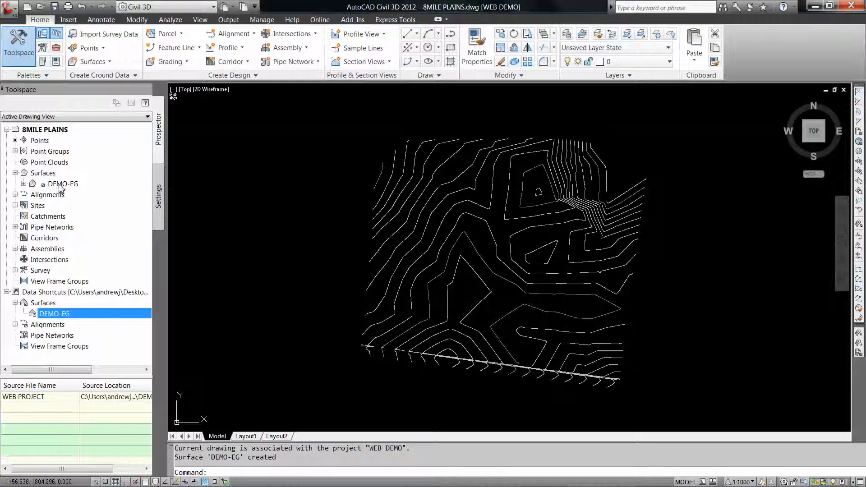
pyautogui.click(24, 184)
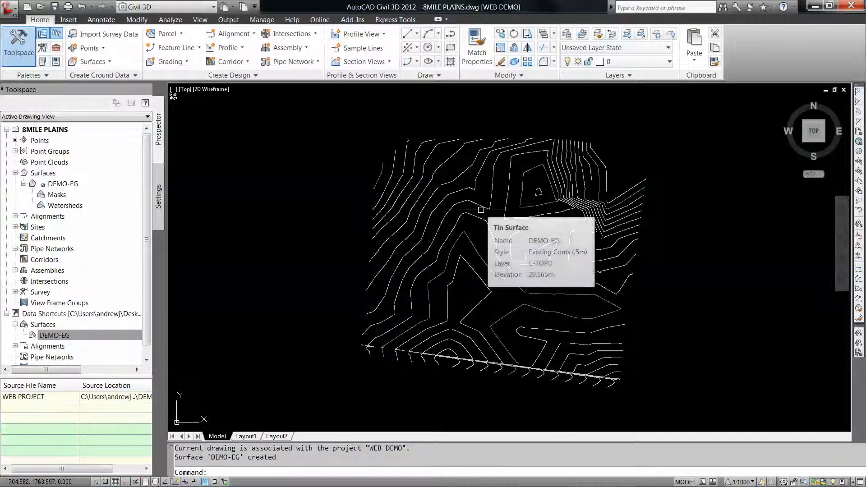
pyautogui.rightClick(72, 185)
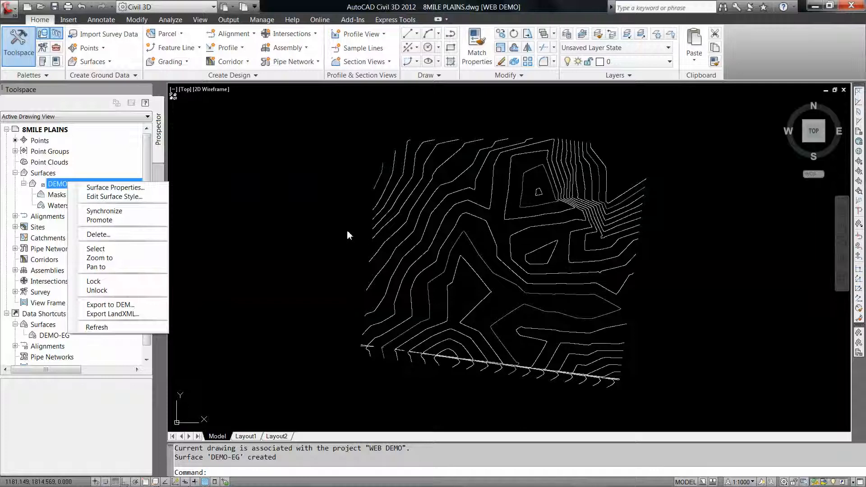
pyautogui.click(319, 227)
pyautogui.click(304, 230)
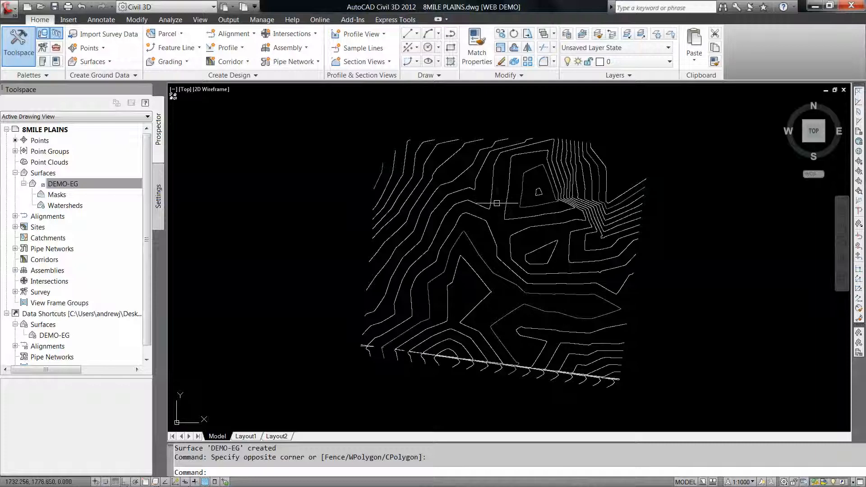
pyautogui.moveTo(498, 205)
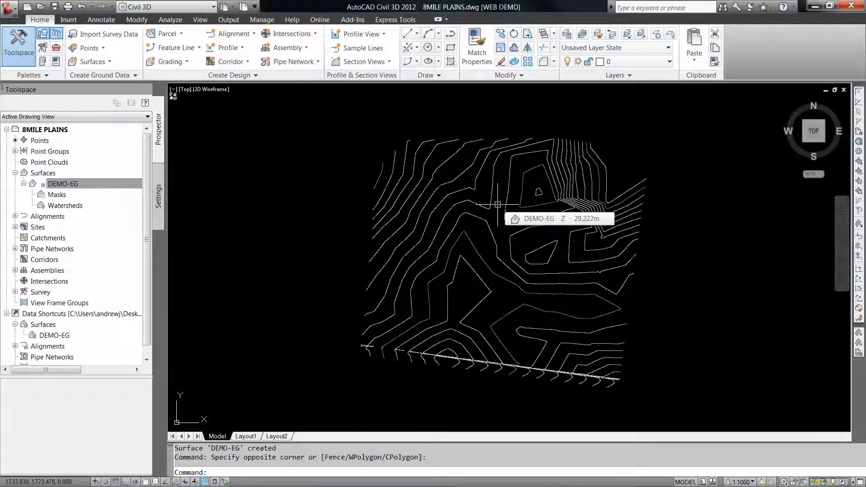
# Add a one-point slope label to the DEMO-EG surface on a contour in its upper-left area.
pyautogui.click(493, 177)
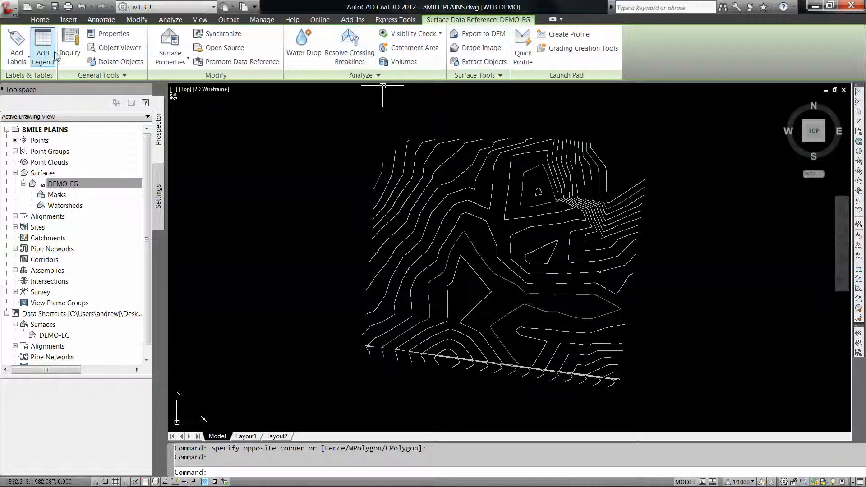
pyautogui.click(16, 60)
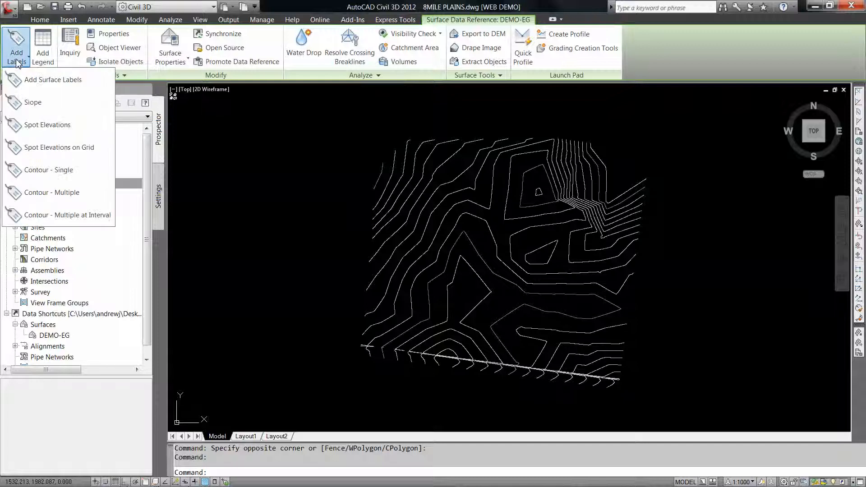
pyautogui.click(34, 104)
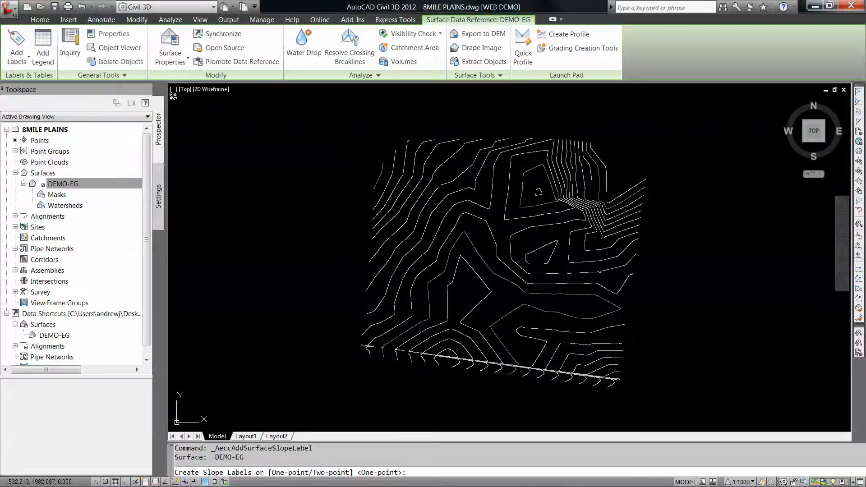
pyautogui.scroll(5, 464, 174)
pyautogui.press('Return')
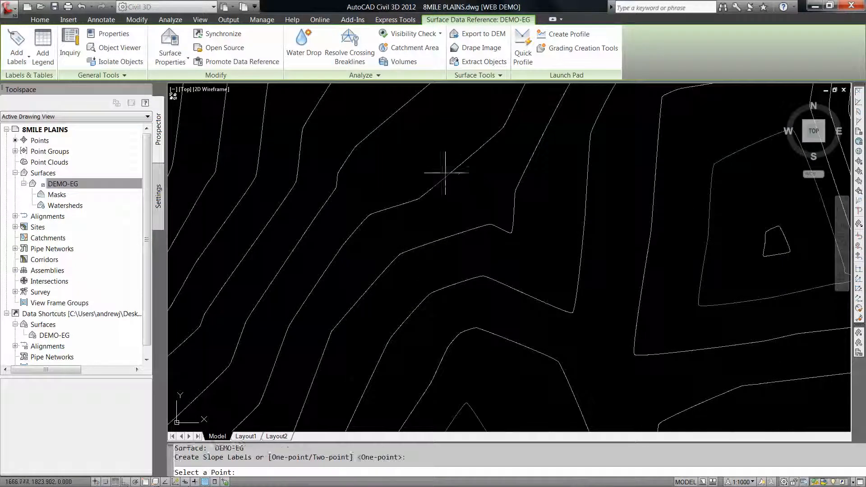
pyautogui.click(448, 173)
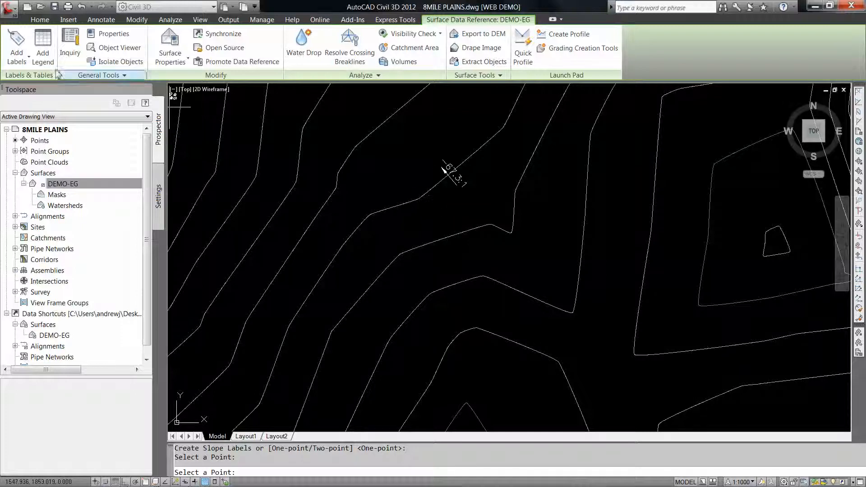
# Add three spot elevation labels to the DEMO-EG surface, between the slope label and the small closed contour.
pyautogui.click(17, 57)
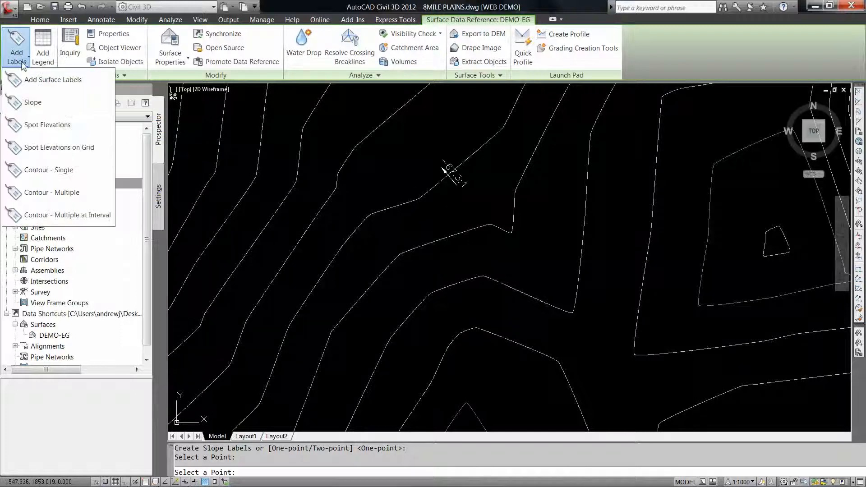
pyautogui.click(48, 125)
pyautogui.click(633, 172)
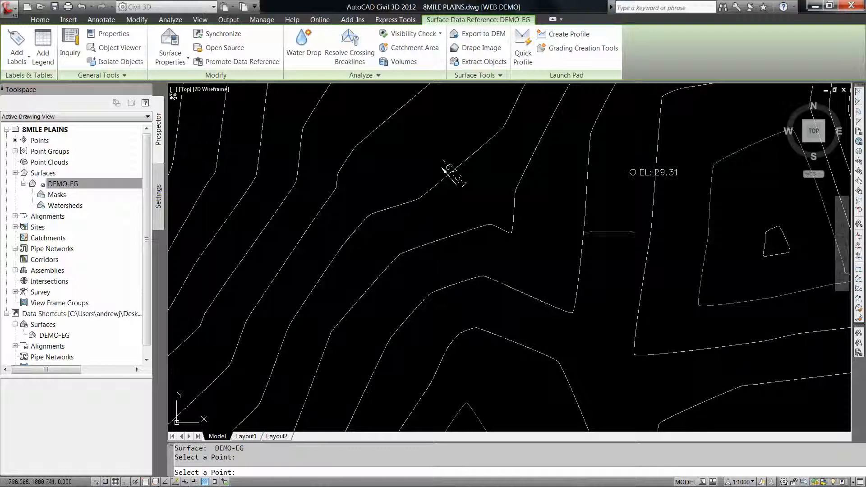
pyautogui.click(534, 241)
pyautogui.click(617, 280)
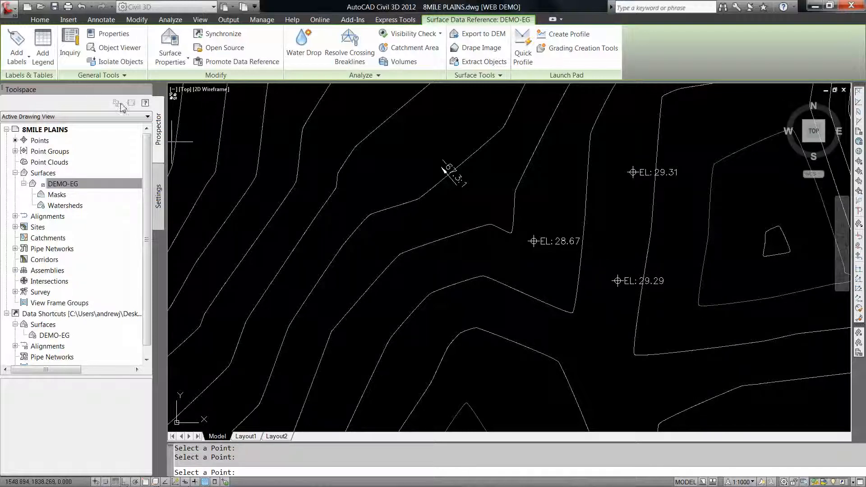
# Add single contour labels to two DEMO-EG contours, one on each side of the spot elevation labels.
pyautogui.click(28, 66)
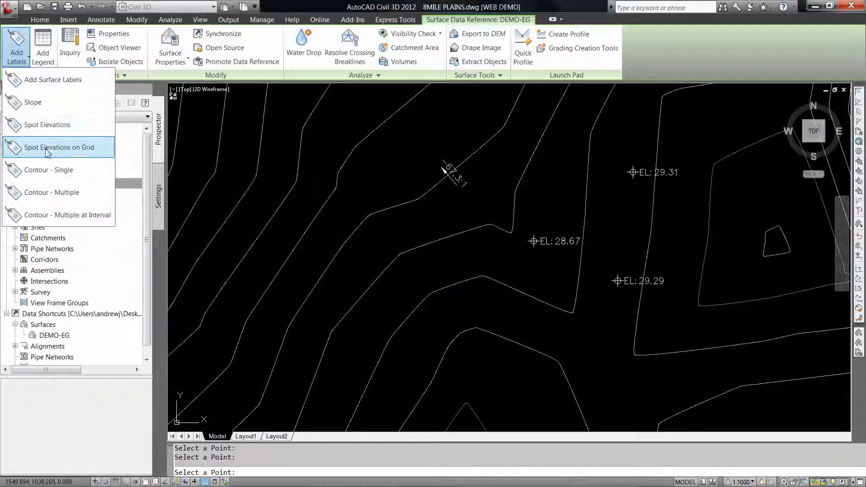
pyautogui.click(49, 173)
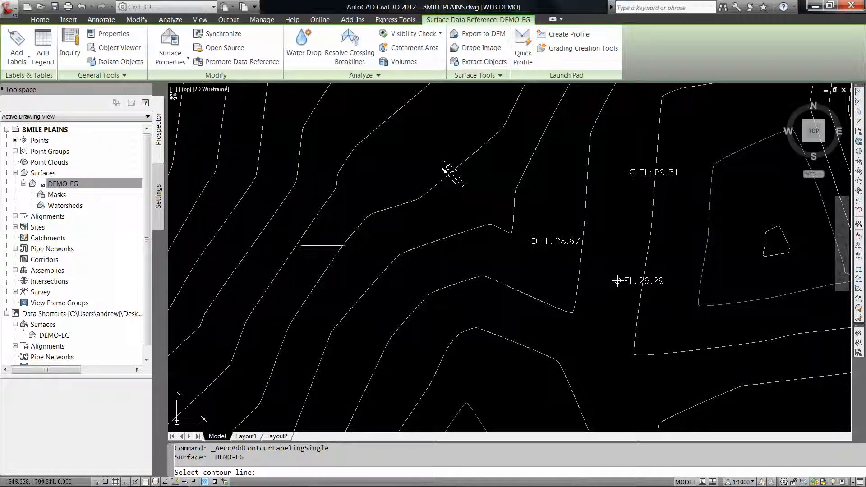
pyautogui.click(312, 223)
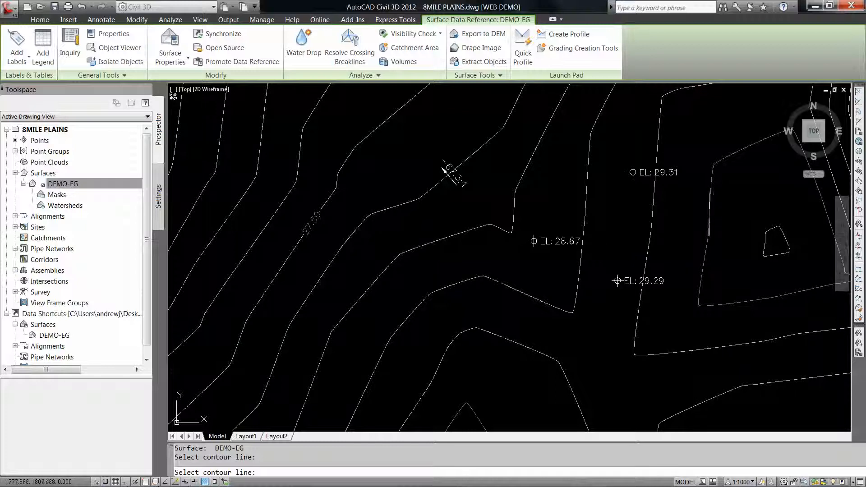
pyautogui.click(708, 216)
pyautogui.press('Return')
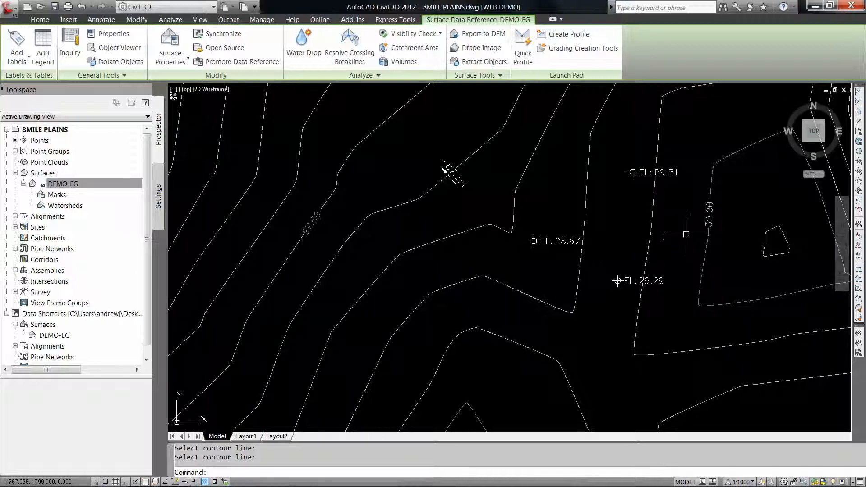
pyautogui.press('Escape')
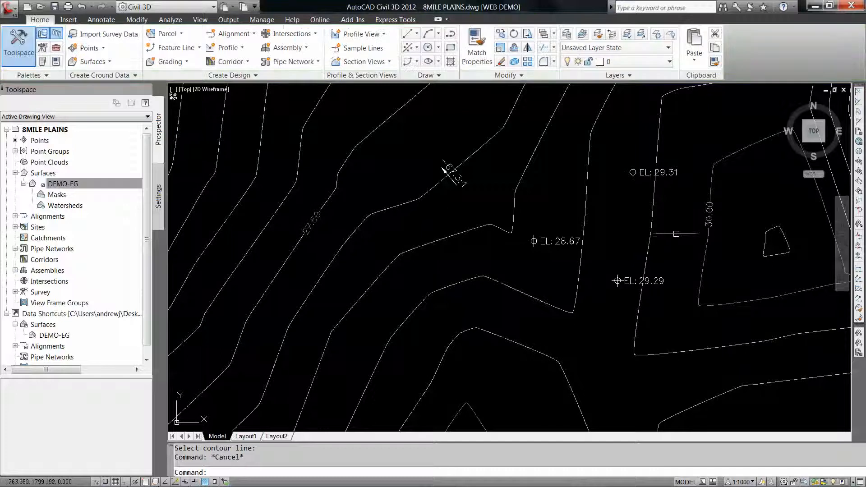
# Erase the 27.50 contour label from the drawing.
pyautogui.click(314, 224)
pyautogui.click(314, 224)
pyautogui.write('E')
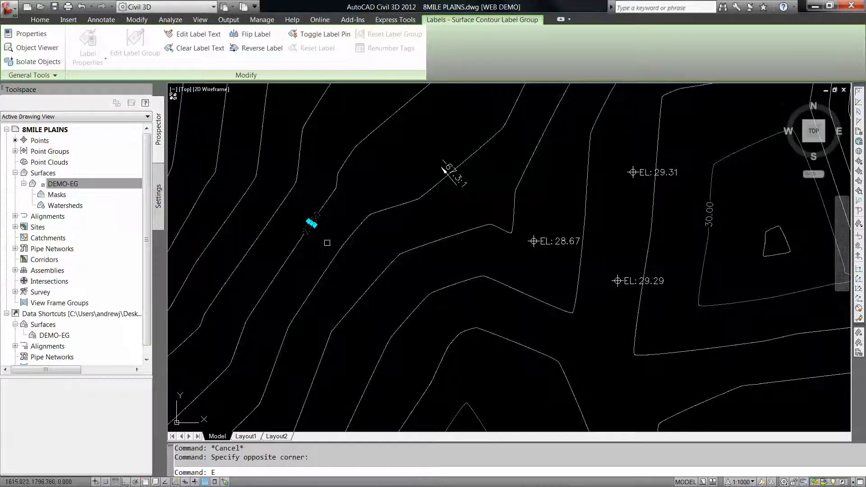
pyautogui.press('Return')
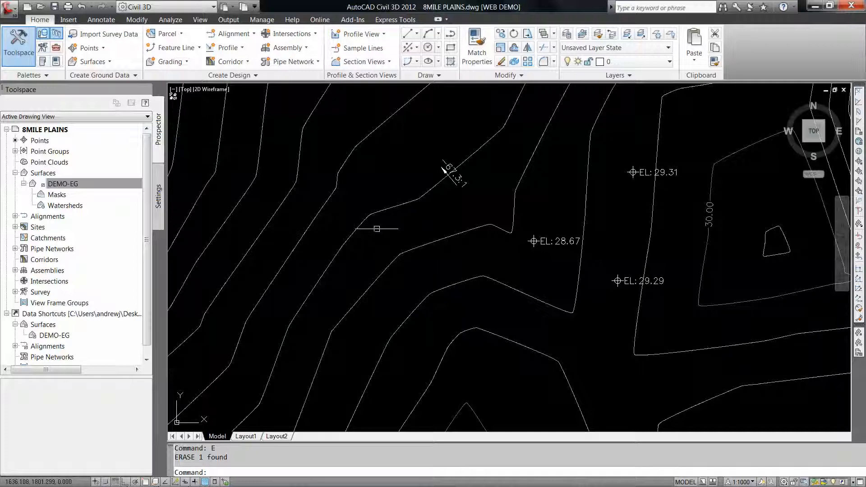
# Set the DEMO-EG surface's style to Contours 1m and 5m (Design) in its surface properties.
pyautogui.scroll(-6, 431, 191)
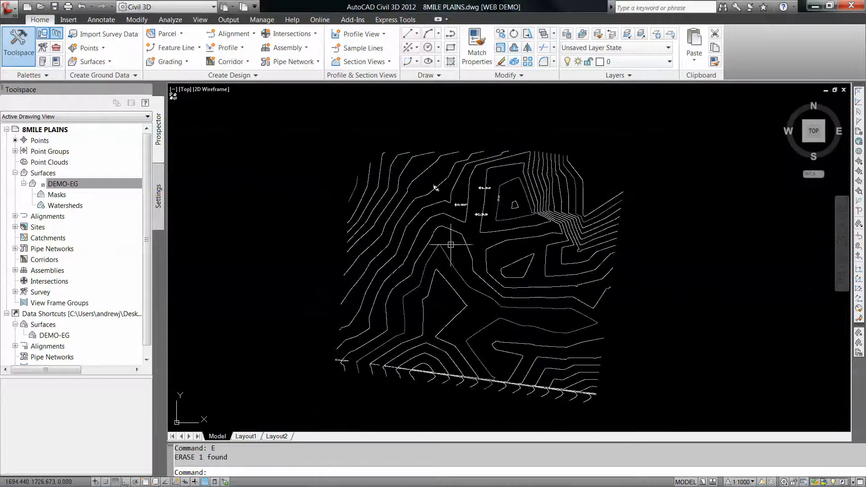
pyautogui.moveTo(452, 247); pyautogui.dragTo(452, 232, button='middle')
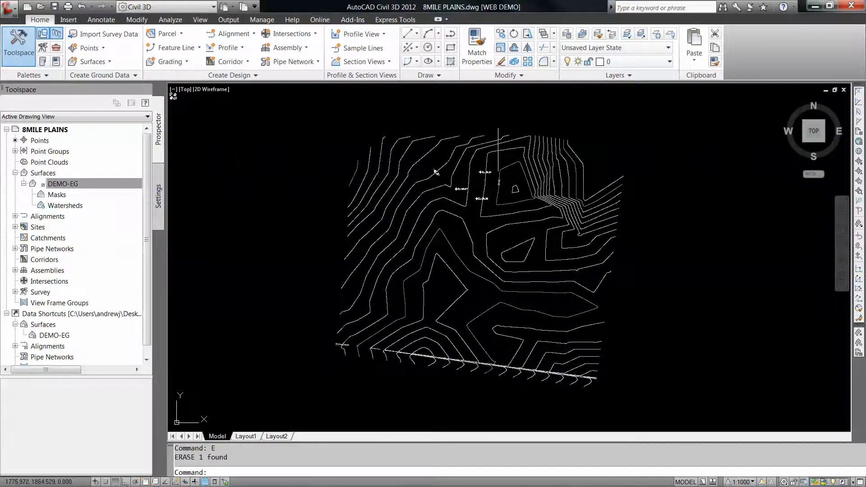
pyautogui.click(498, 166)
pyautogui.rightClick(504, 153)
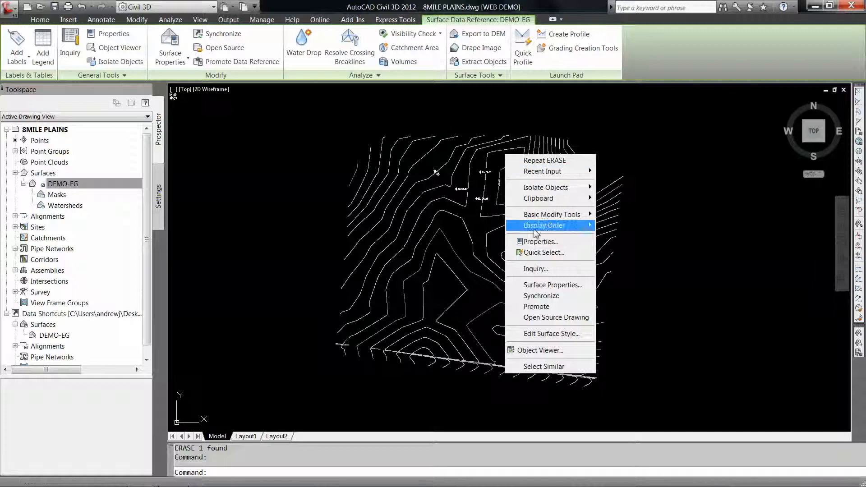
pyautogui.click(551, 288)
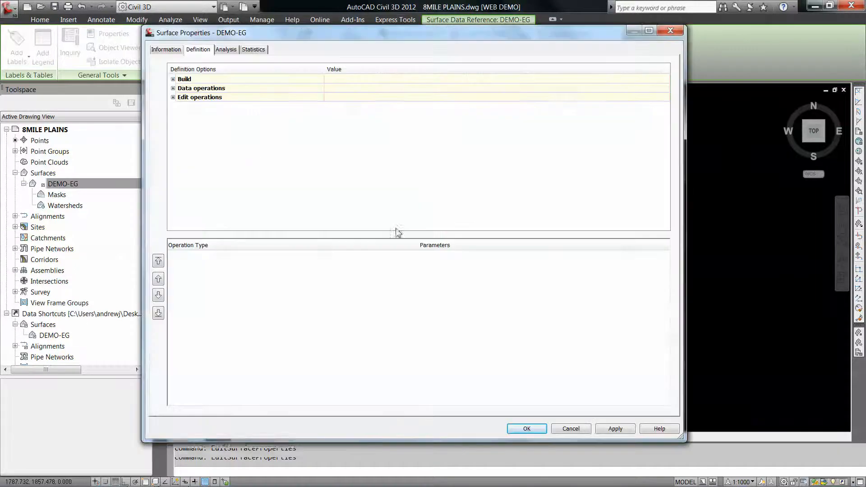
pyautogui.click(165, 51)
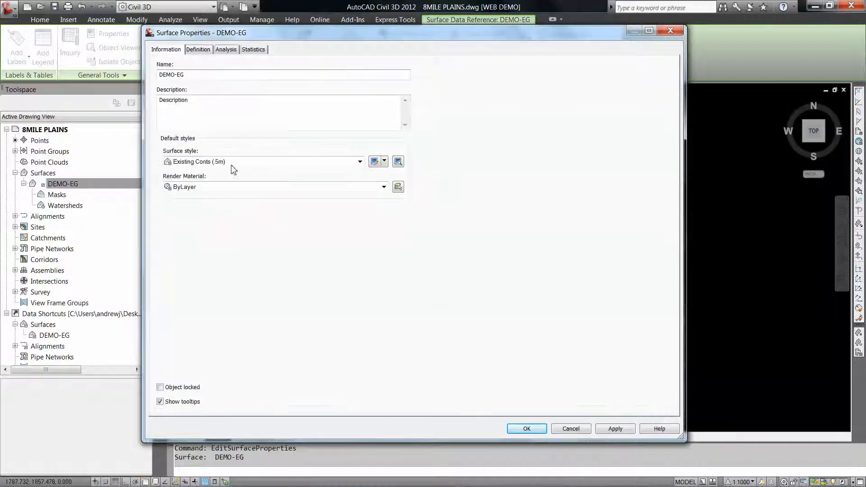
pyautogui.click(251, 162)
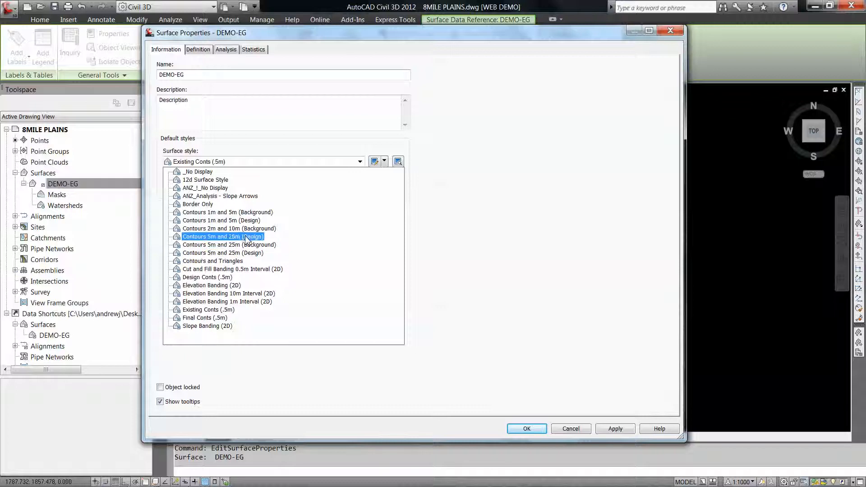
pyautogui.click(252, 221)
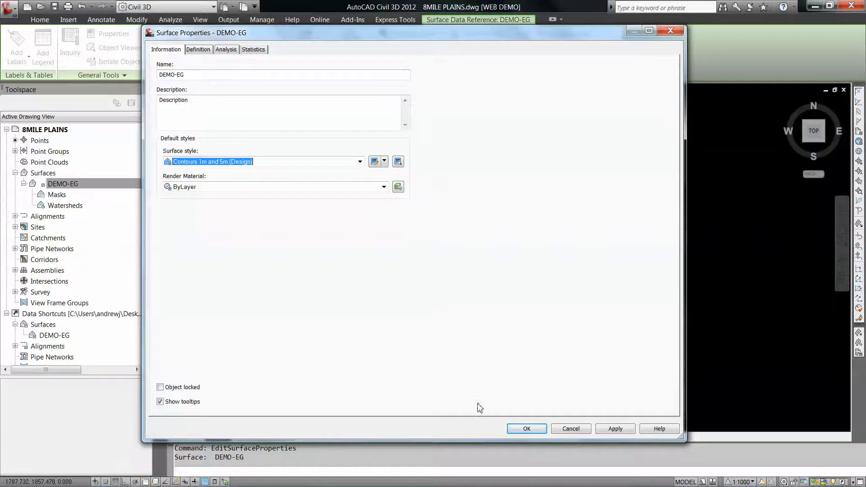
pyautogui.click(523, 428)
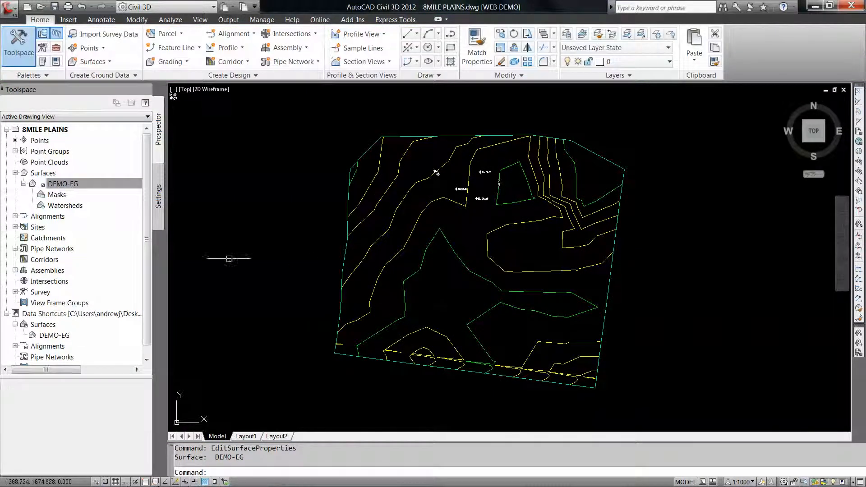
# Set the DEMO-EG surface's style back to Existing Conts (.5m) in its surface properties.
pyautogui.click(454, 203)
pyautogui.rightClick(451, 213)
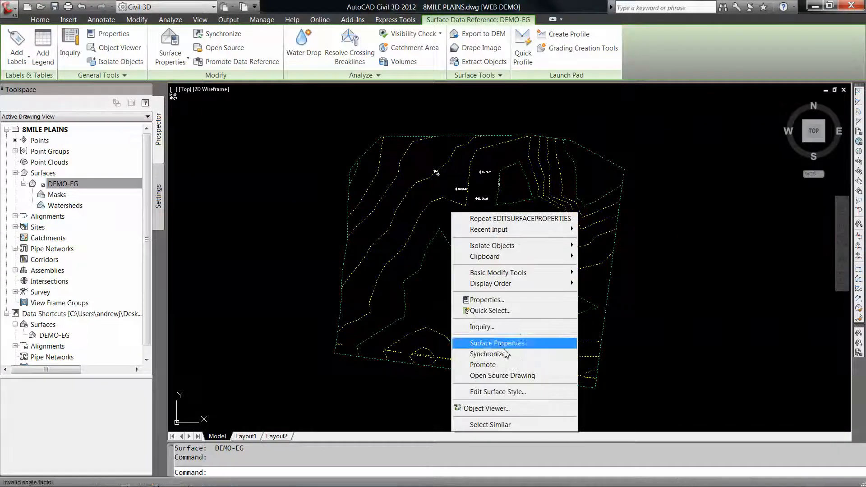
pyautogui.click(498, 344)
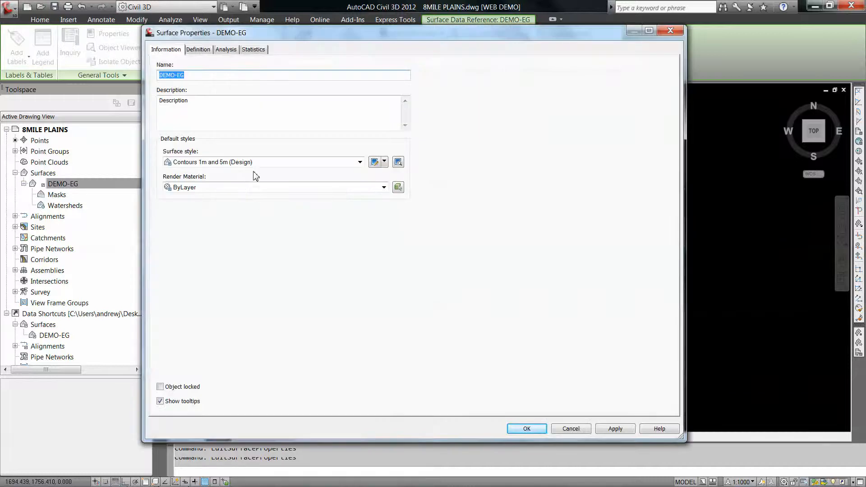
pyautogui.click(264, 163)
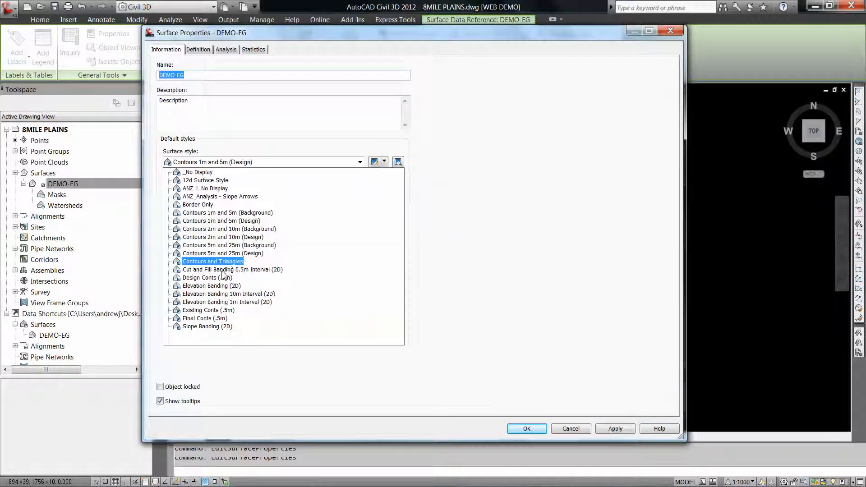
pyautogui.click(220, 310)
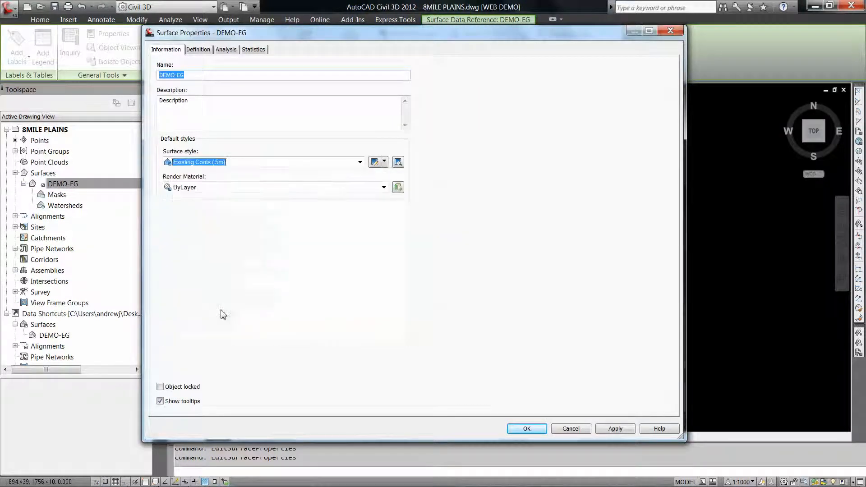
pyautogui.click(527, 429)
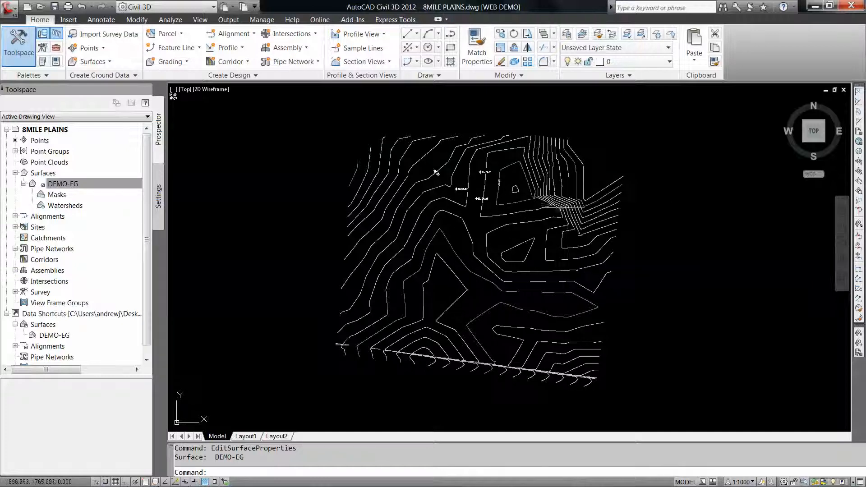
# Restore the GRADE-CORRIDOR layer state and view the road corridor design over the existing surface contours.
pyautogui.click(631, 48)
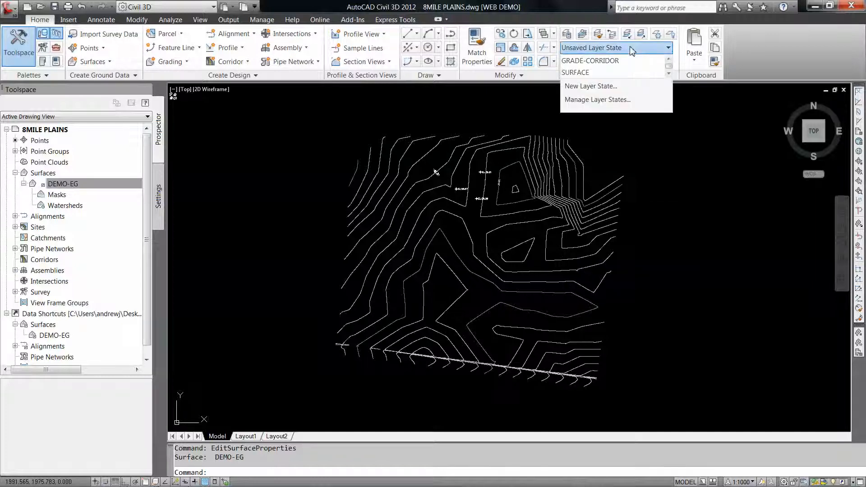
pyautogui.click(623, 60)
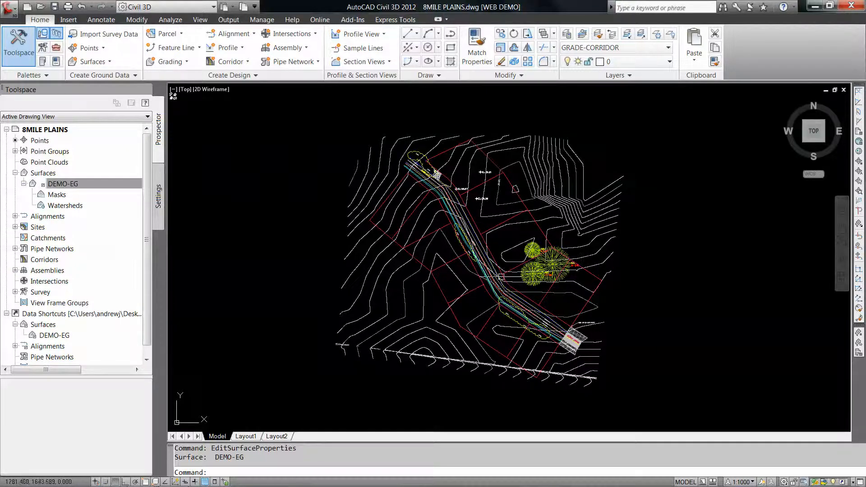
pyautogui.scroll(1, 489, 226)
pyautogui.scroll(2, 494, 228)
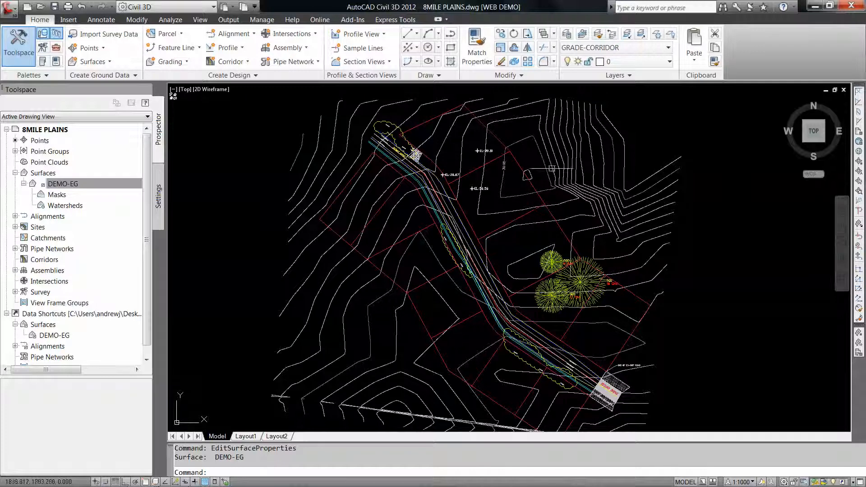
pyautogui.moveTo(529, 222)
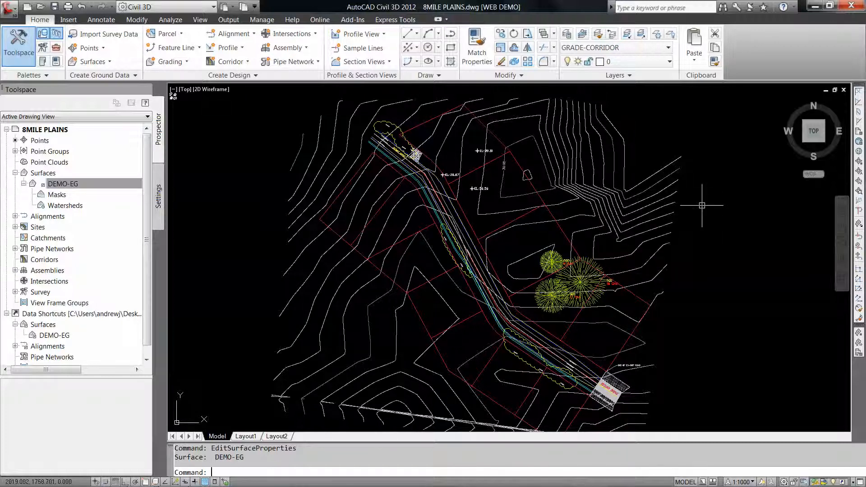
# Switch to the running PowerPoint slide show and advance to the closing thank-you slide.
pyautogui.press('super+Tab')
pyautogui.press('super+Tab')
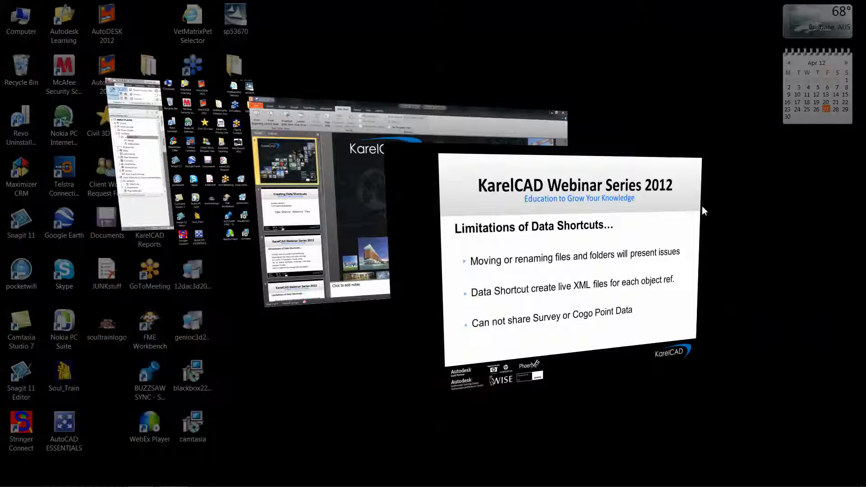
pyautogui.press('Right')
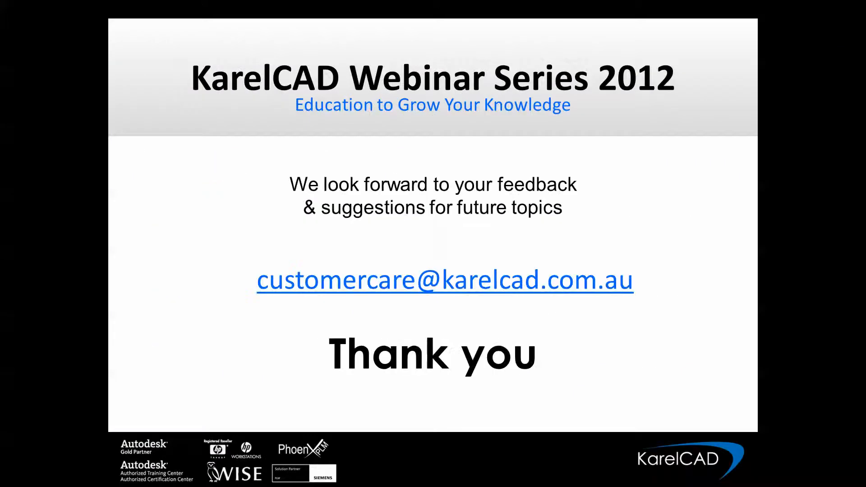